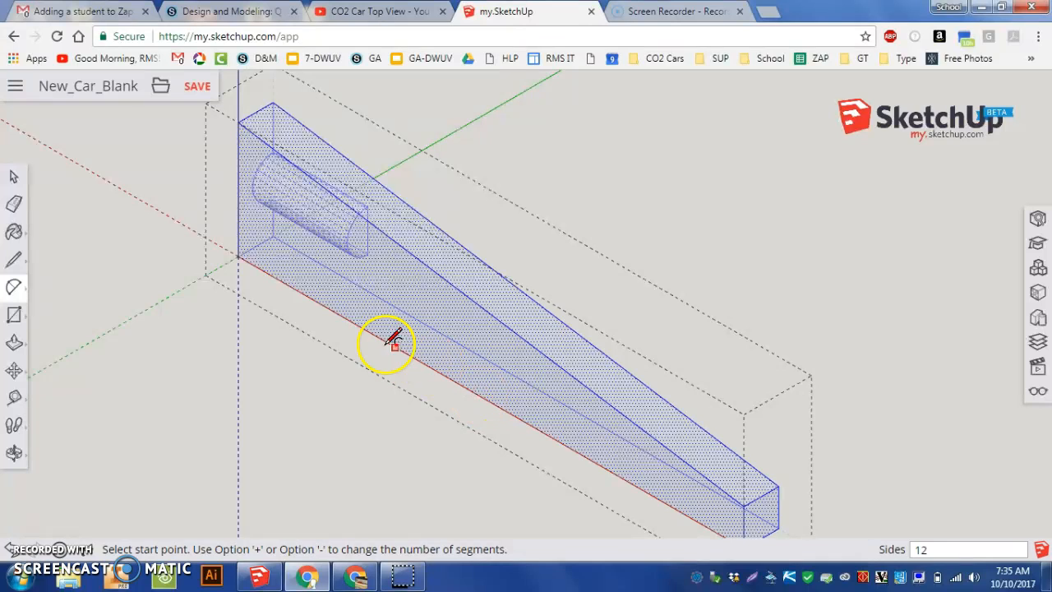
Draw a wheel-arch arc along the lower edge of the car's side face and a second arc rounding off its nose.
{"action": "left_click", "coordinate": [381, 337]}
{"action": "left_click", "coordinate": [490, 401]}
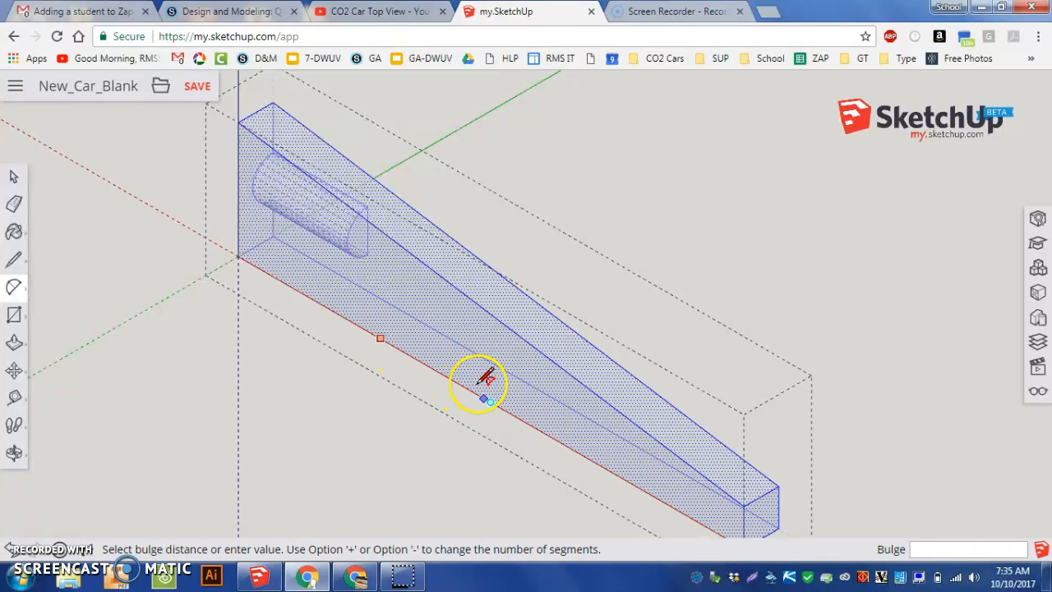
{"action": "left_click", "coordinate": [436, 313]}
{"action": "left_click", "coordinate": [695, 468]}
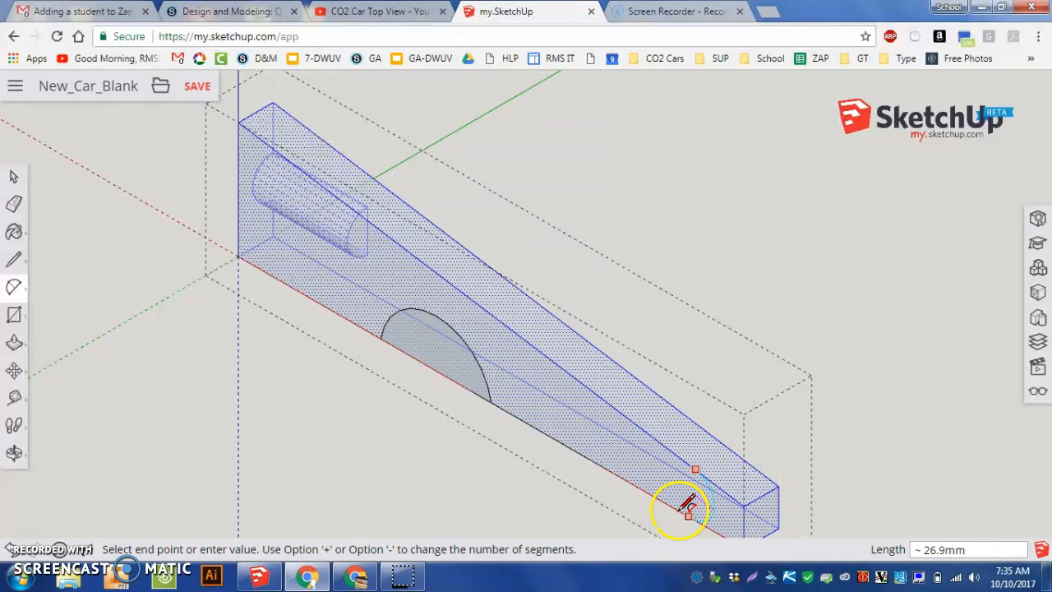
{"action": "left_click", "coordinate": [679, 511]}
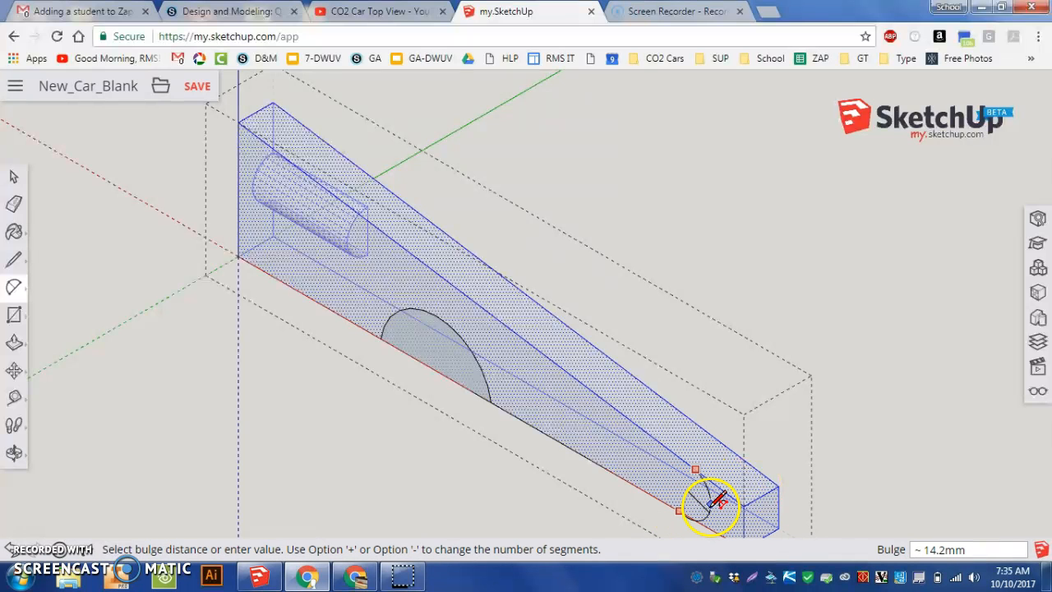
{"action": "left_click", "coordinate": [705, 499]}
Push the wheel-arch area and the corner outside the nose arc 21 mm through the body to cut both away.
{"action": "left_click", "coordinate": [14, 342]}
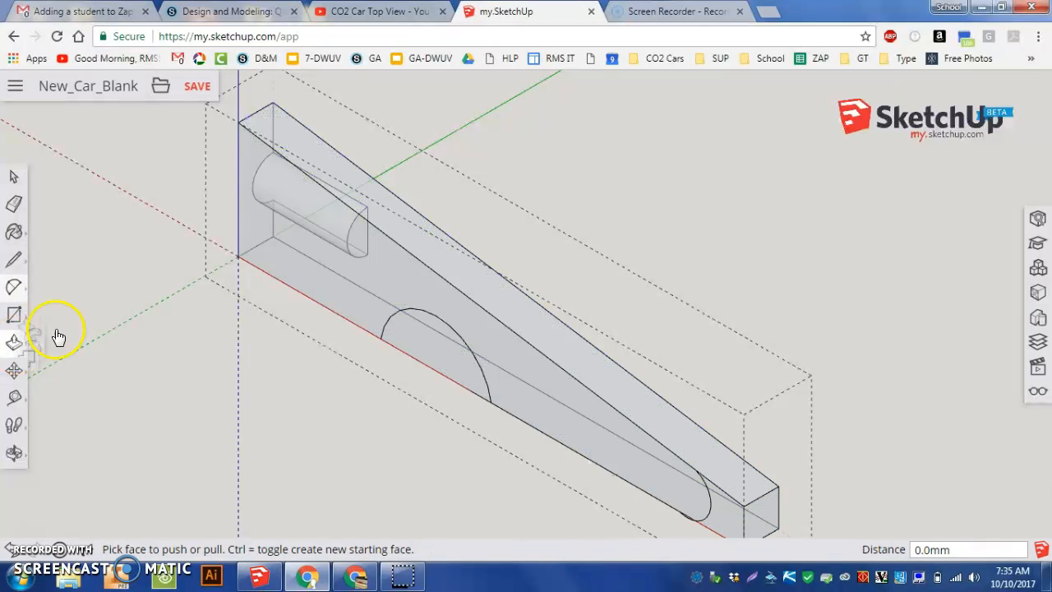
{"action": "left_click", "coordinate": [438, 337]}
{"action": "left_click", "coordinate": [493, 277]}
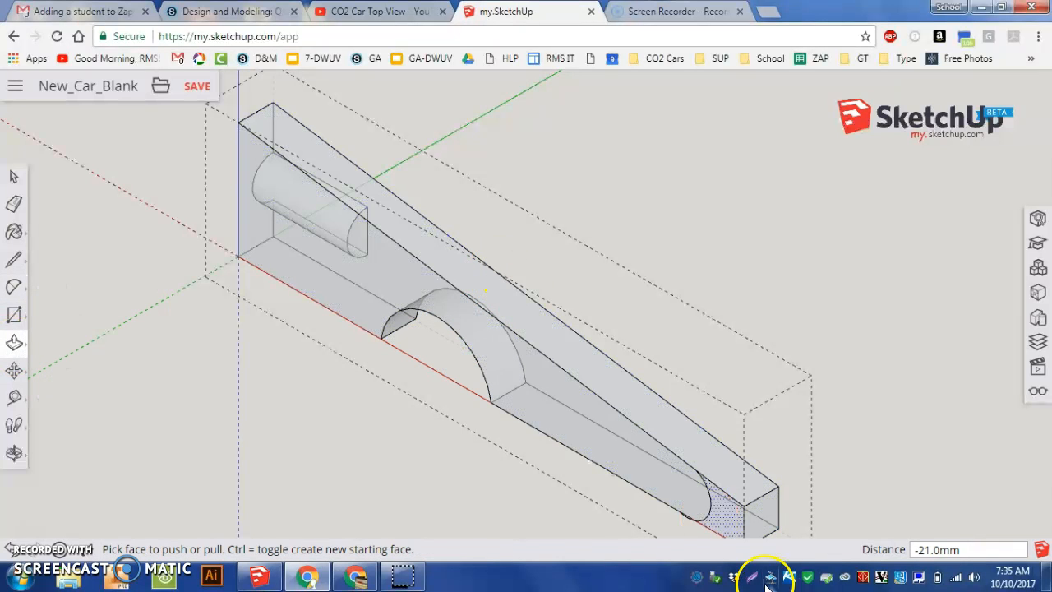
{"action": "left_click", "coordinate": [715, 516]}
{"action": "left_click", "coordinate": [757, 478]}
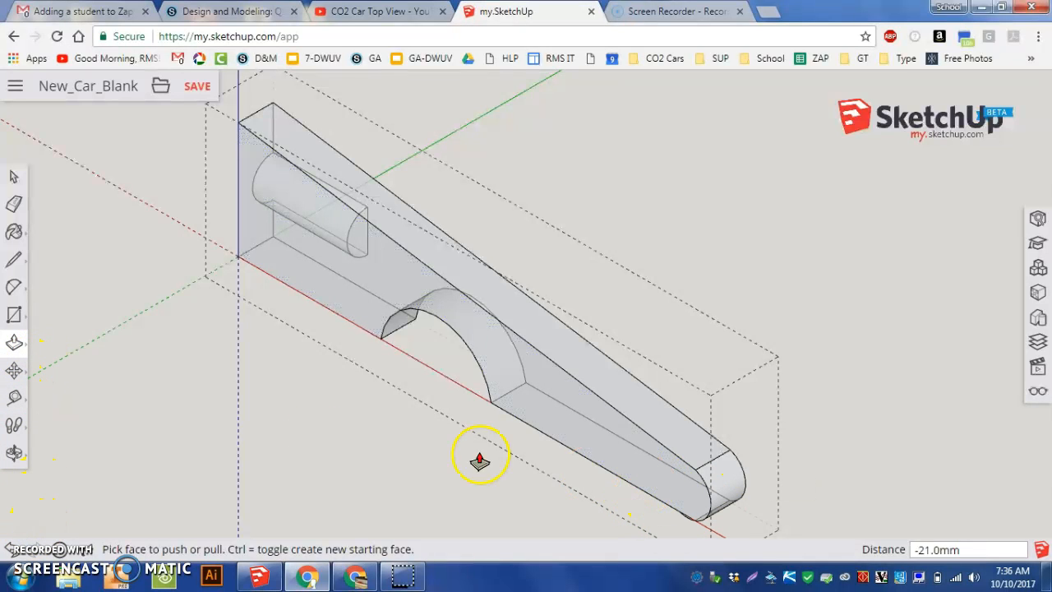
{"action": "left_click", "coordinate": [13, 204]}
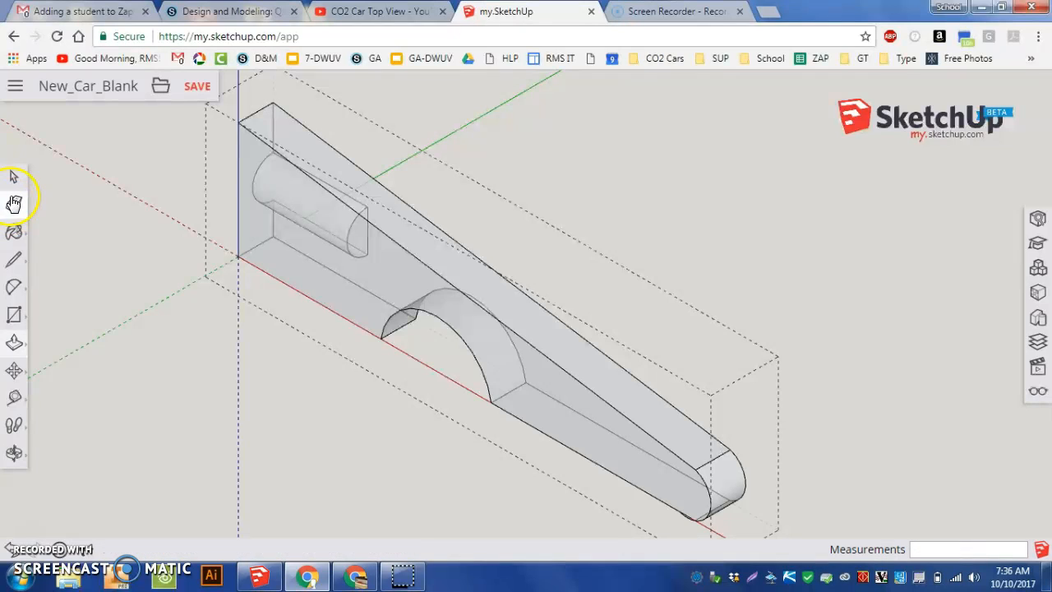
{"action": "scroll", "coordinate": [664, 509], "scroll_direction": "up", "scroll_amount": 5}
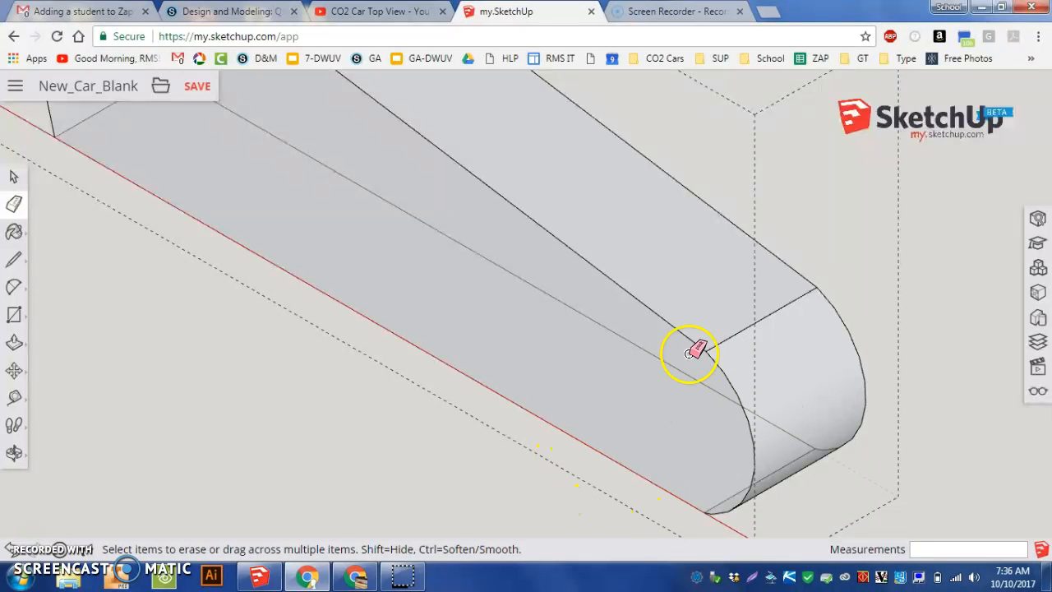
{"action": "scroll", "coordinate": [687, 419], "scroll_direction": "down", "scroll_amount": 3}
{"action": "left_click", "coordinate": [283, 200]}
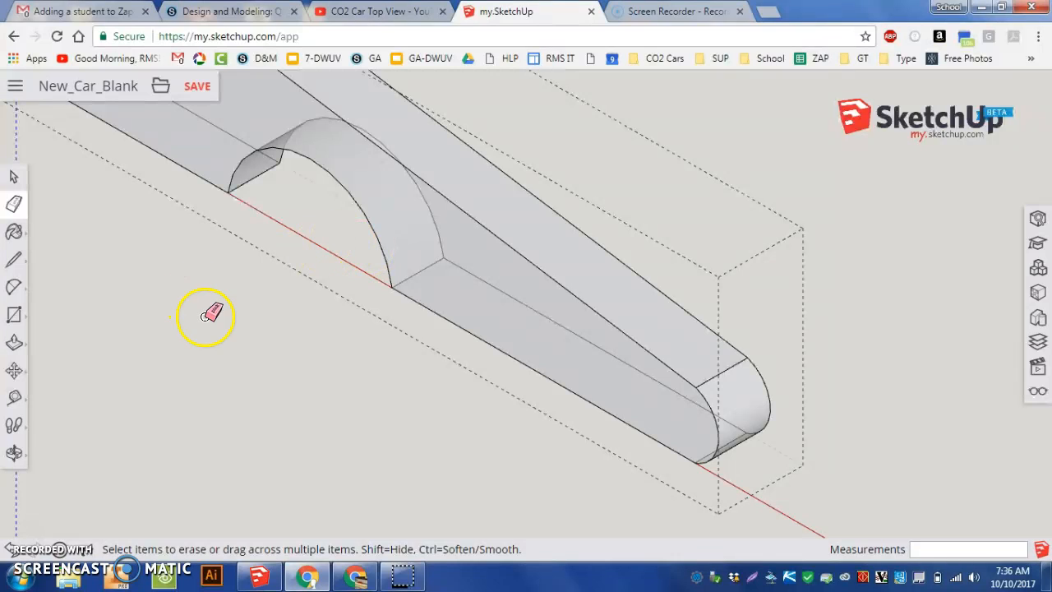
Close the arch opening on the underside with a rectangle about 100.2 × 21 mm and erase its surplus end edges.
{"action": "left_click", "coordinate": [13, 454]}
{"action": "left_click_drag", "start_coordinate": [357, 394], "coordinate": [391, 150]}
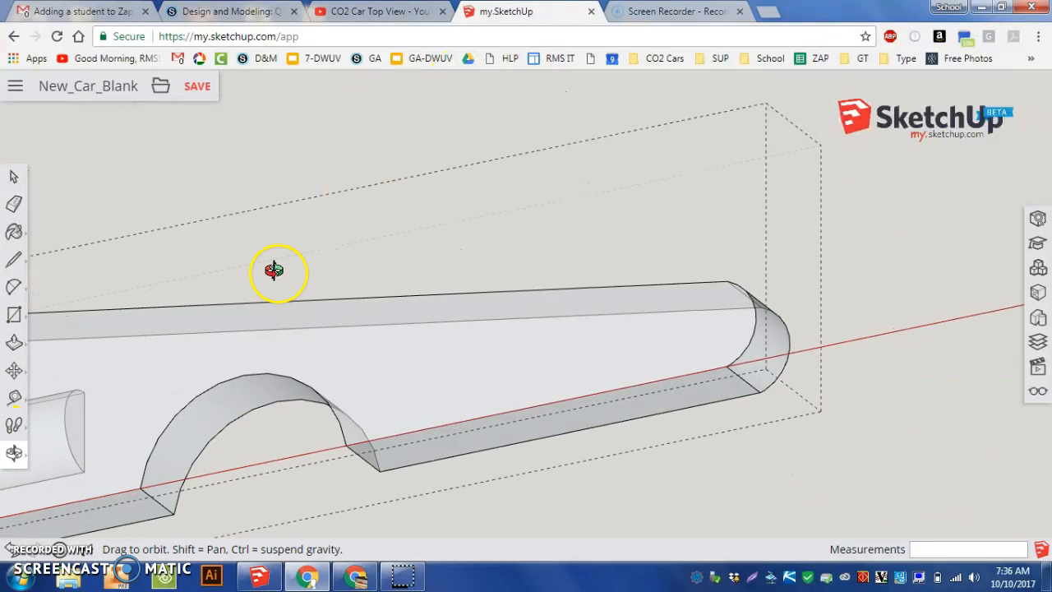
{"action": "scroll", "coordinate": [274, 271], "scroll_direction": "down", "scroll_amount": 3}
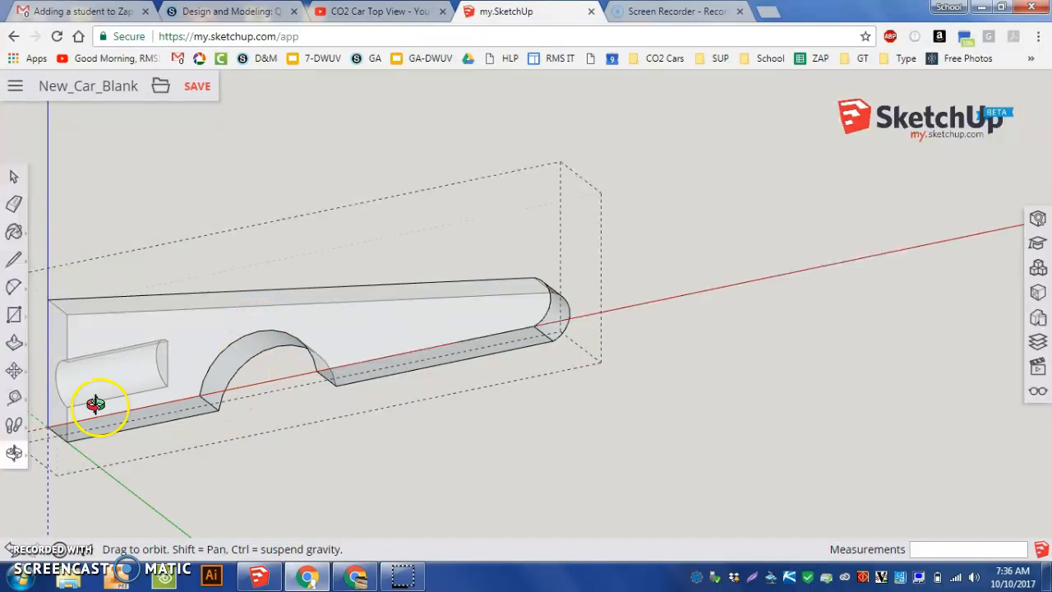
{"action": "left_click", "coordinate": [13, 315]}
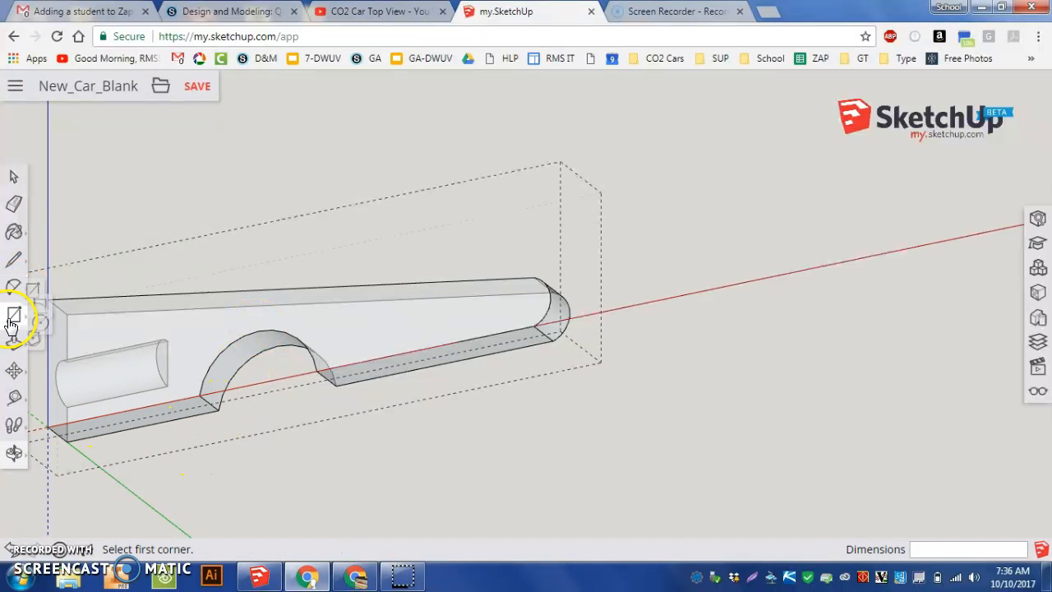
{"action": "left_click", "coordinate": [171, 401]}
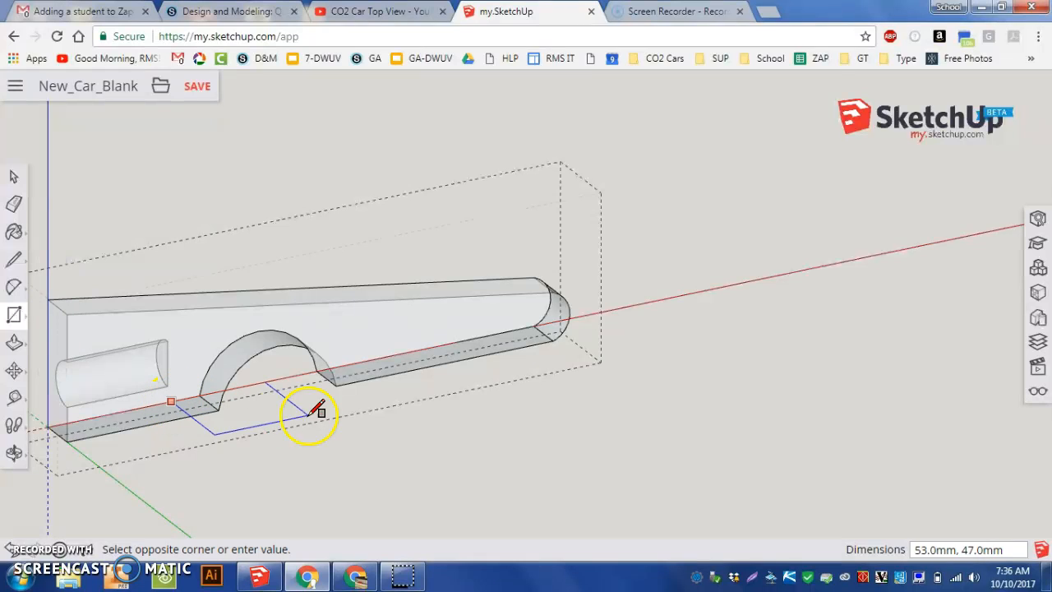
{"action": "left_click", "coordinate": [360, 377]}
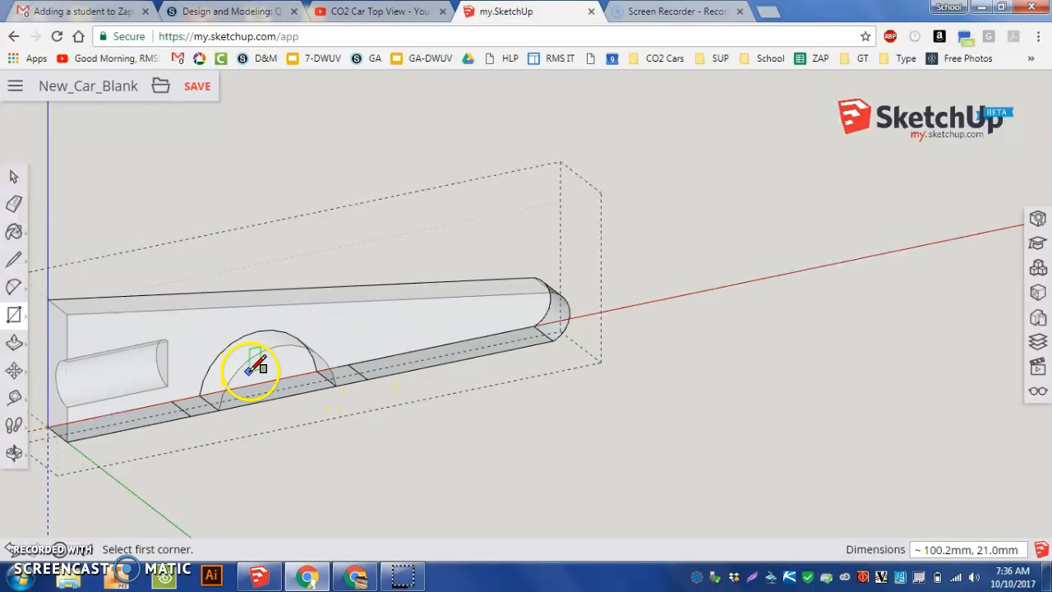
{"action": "left_click", "coordinate": [13, 204]}
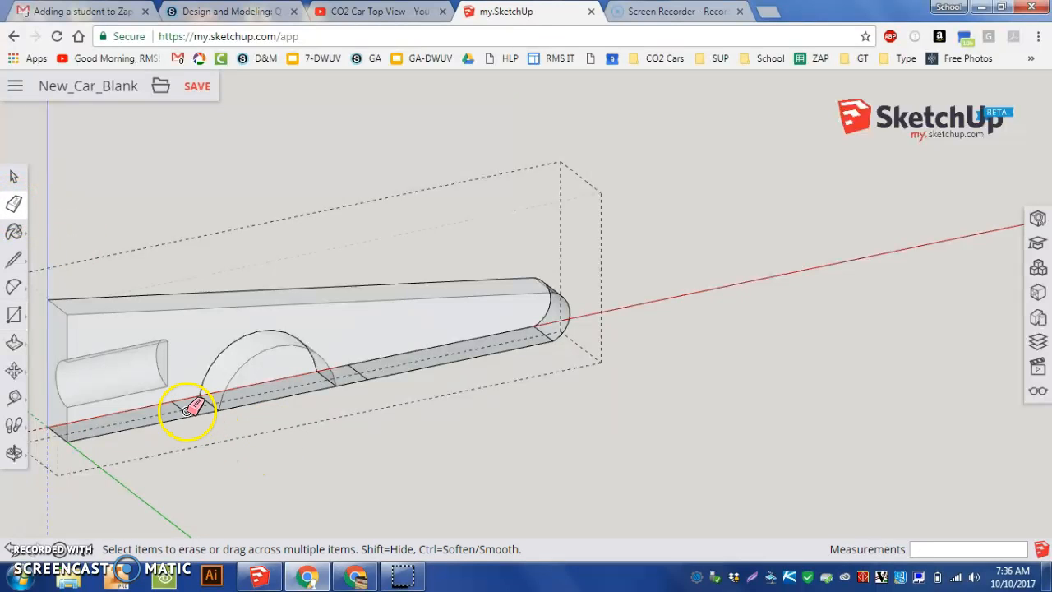
{"action": "mouse_move", "coordinate": [186, 410]}
{"action": "left_mouse_down"}
{"action": "mouse_move", "coordinate": [331, 368]}
{"action": "mouse_move", "coordinate": [293, 353]}
{"action": "mouse_move", "coordinate": [369, 374]}
{"action": "left_mouse_up"}
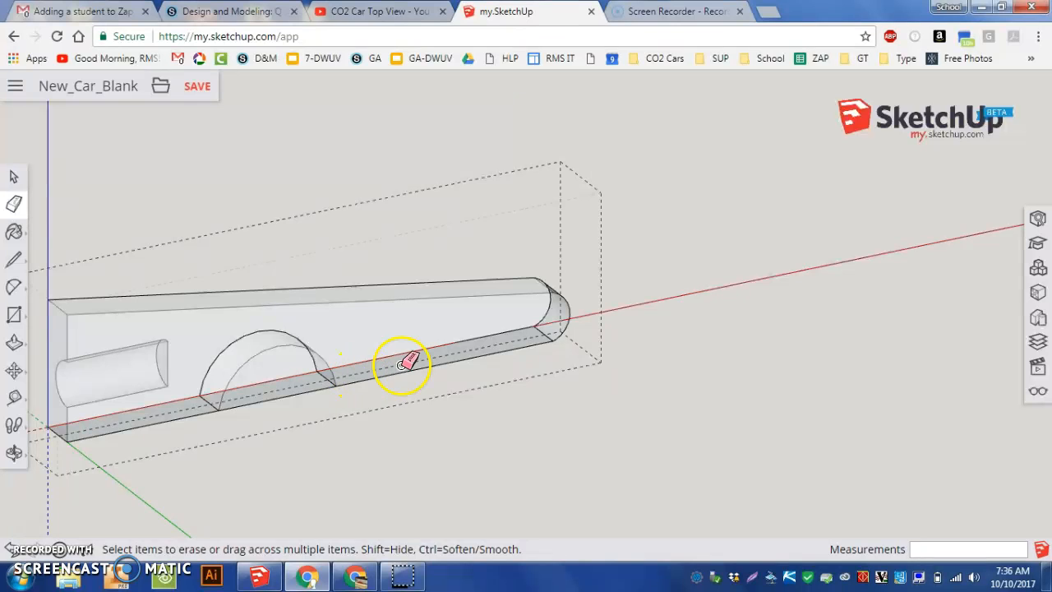
Draw a rectangle about 12.0 × 9.6 mm at the nose's lower side and extrude the part beyond the curve 21 mm across the car's width.
{"action": "scroll", "coordinate": [594, 301], "scroll_direction": "up", "scroll_amount": 3}
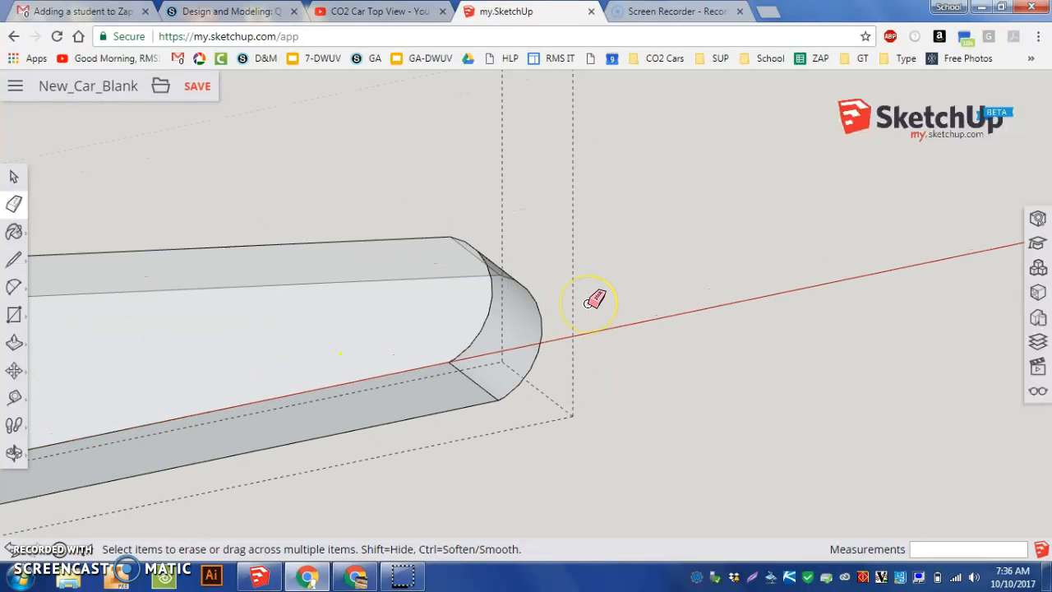
{"action": "left_click", "coordinate": [15, 314]}
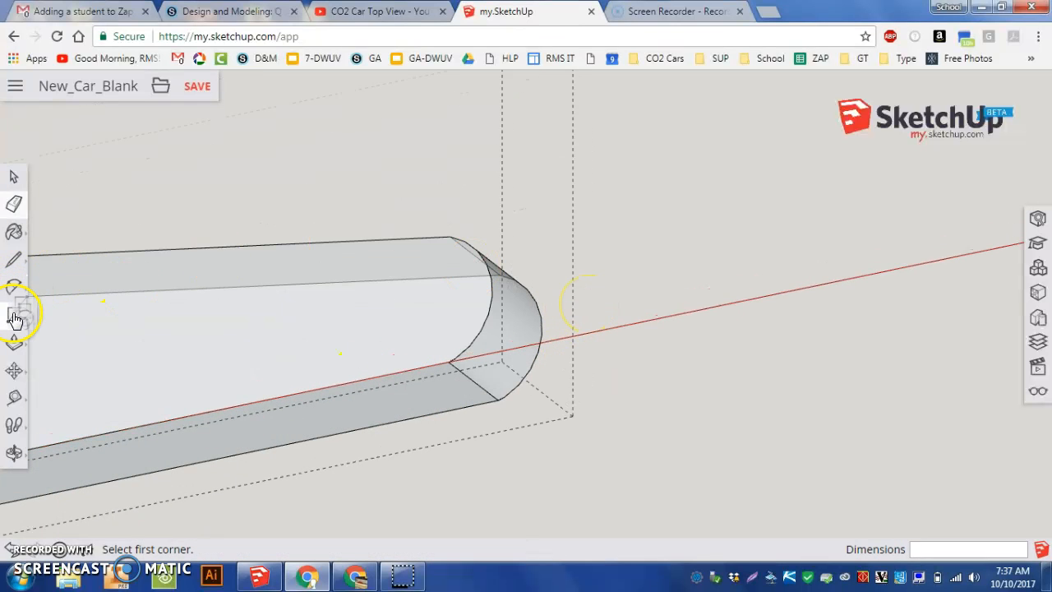
{"action": "left_click", "coordinate": [447, 360]}
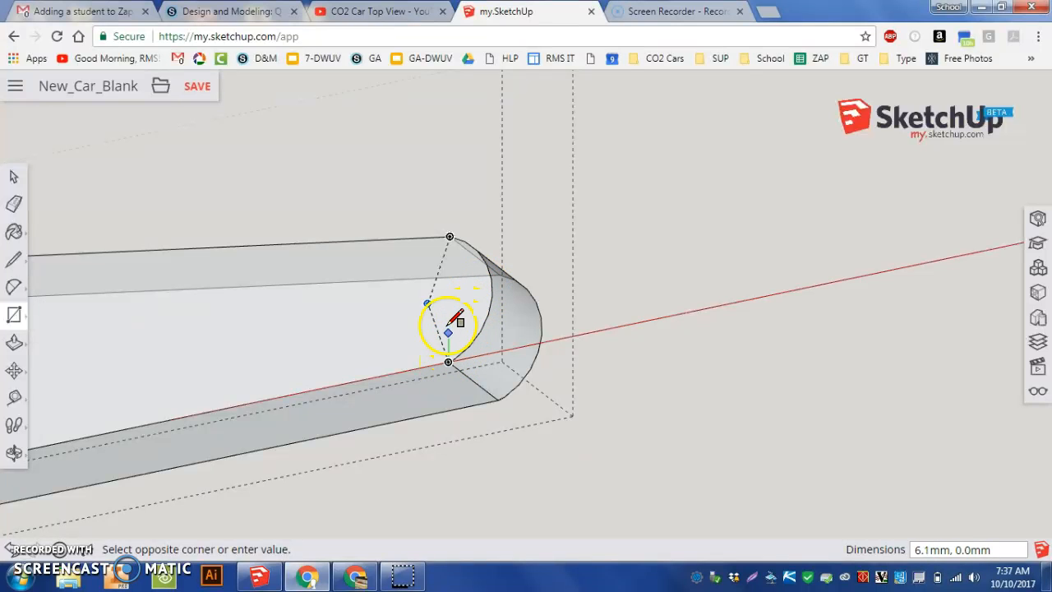
{"action": "left_click", "coordinate": [498, 289]}
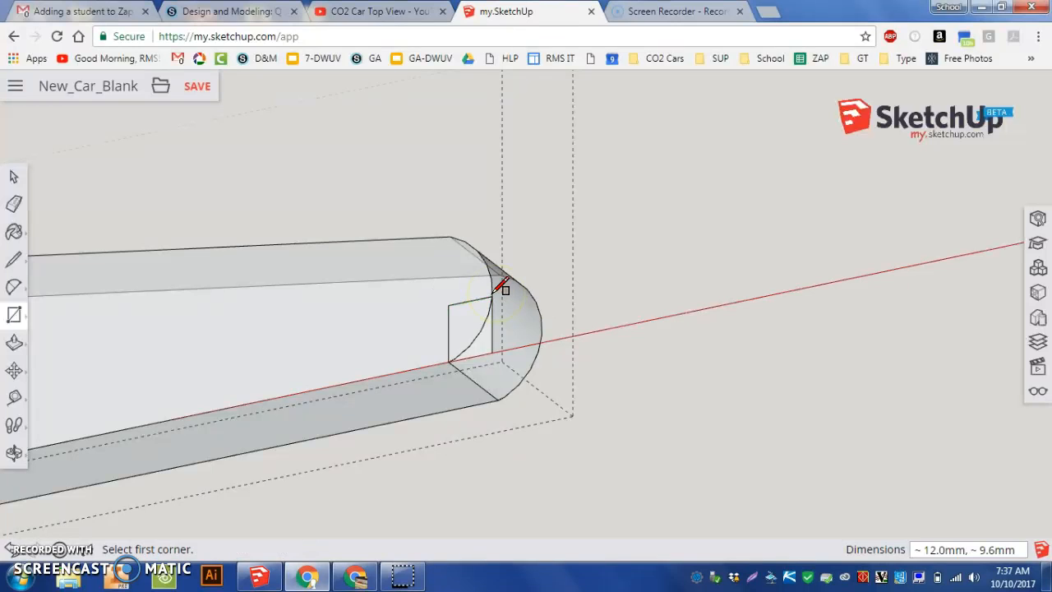
{"action": "left_click", "coordinate": [16, 342]}
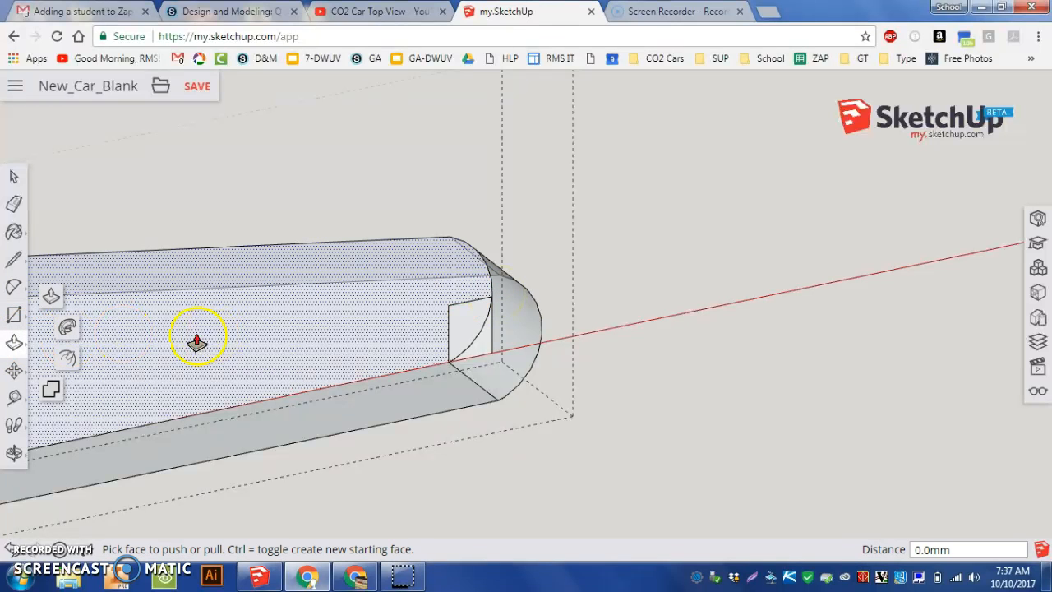
{"action": "left_click", "coordinate": [48, 298]}
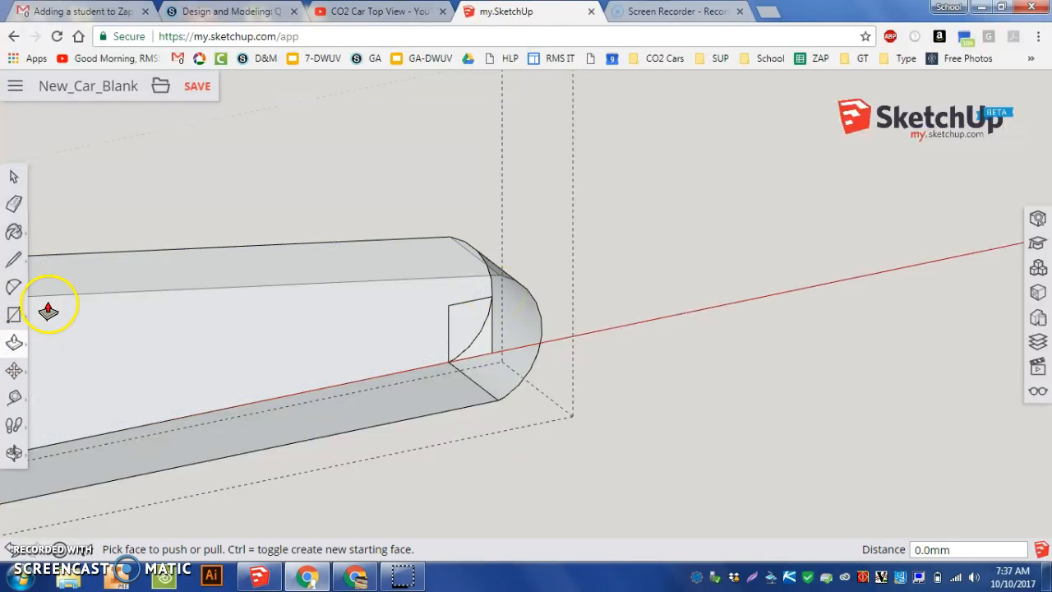
{"action": "left_click", "coordinate": [491, 354]}
{"action": "left_click", "coordinate": [502, 403]}
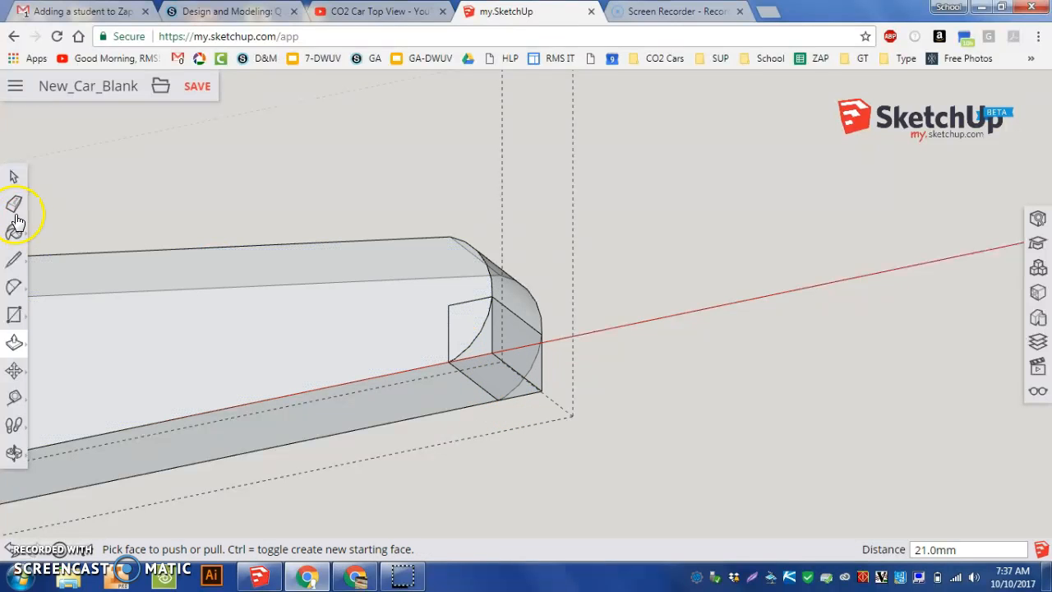
Erase the leftover rectangle edges on the side face near the nose.
{"action": "left_click", "coordinate": [14, 203]}
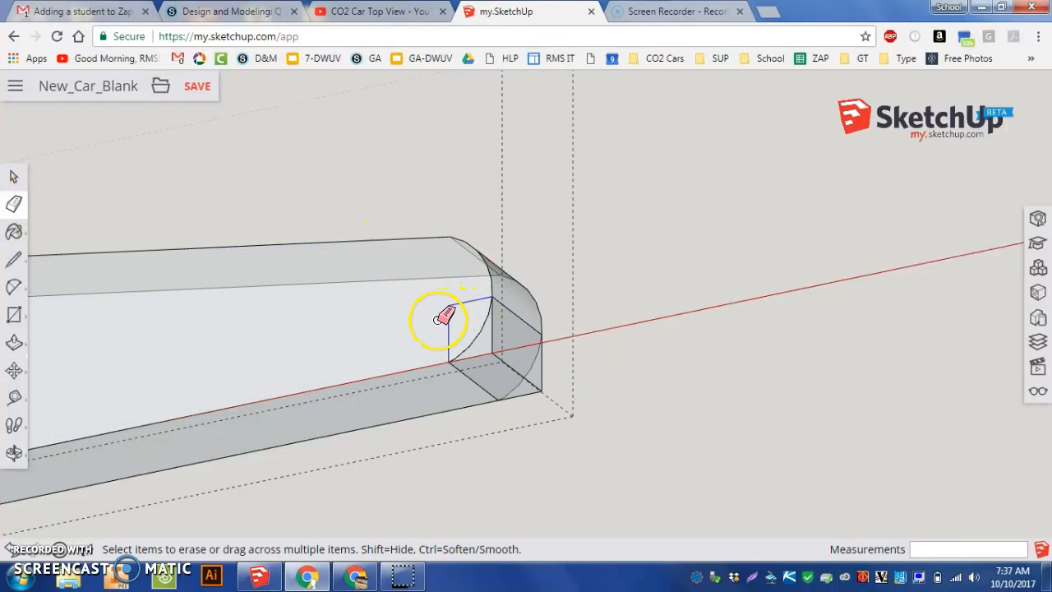
{"action": "scroll", "coordinate": [448, 311], "scroll_direction": "down", "scroll_amount": 5}
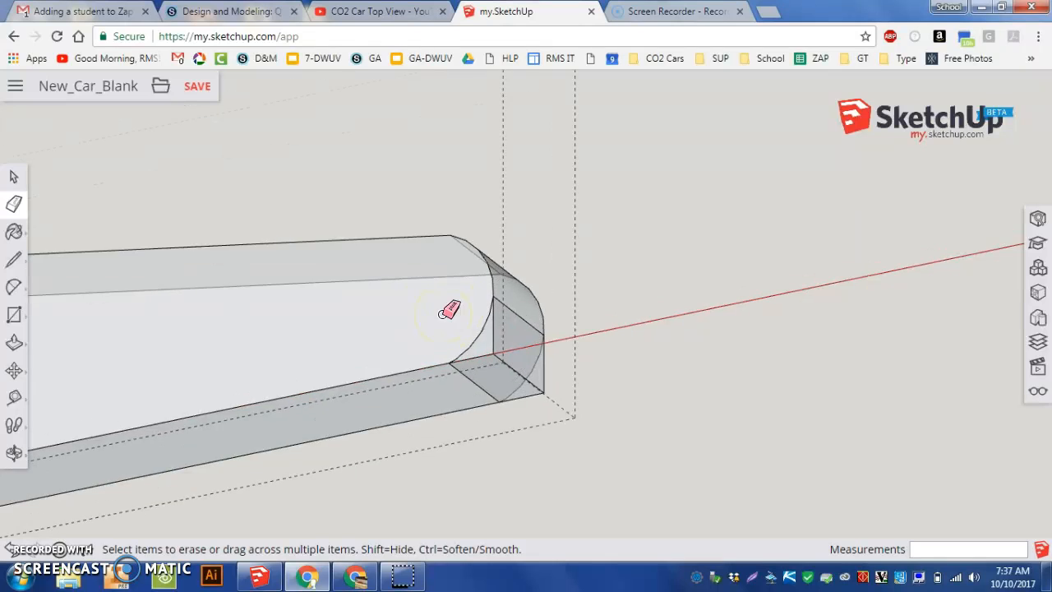
{"action": "scroll", "coordinate": [271, 361], "scroll_direction": "up", "scroll_amount": 3}
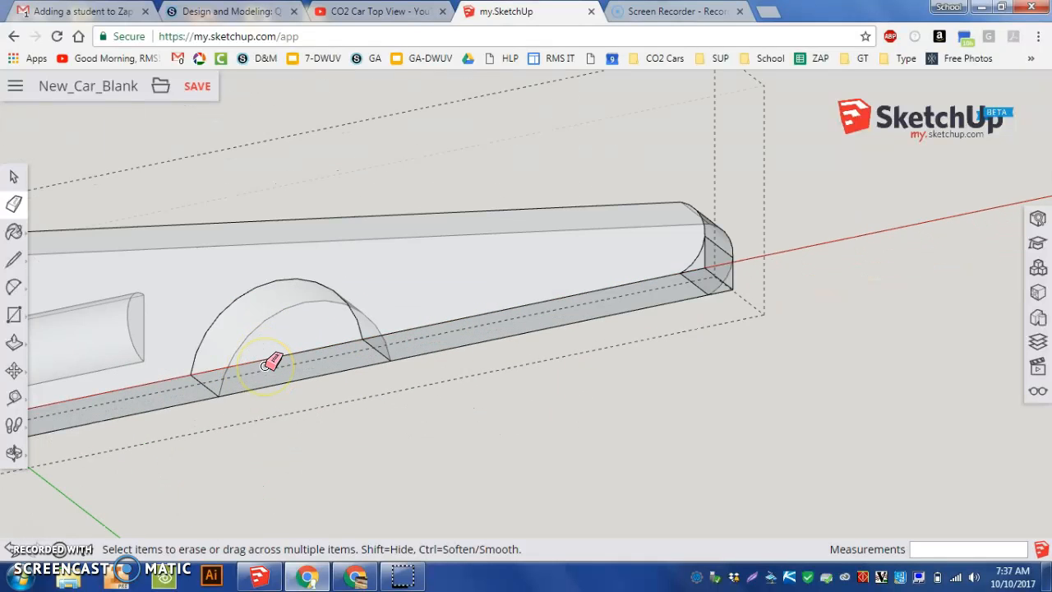
Draw a three-segment line outline on the underside against the side edge, with a 62.5 mm middle segment and a last segment about 23.1 mm long.
{"action": "left_click", "coordinate": [14, 286]}
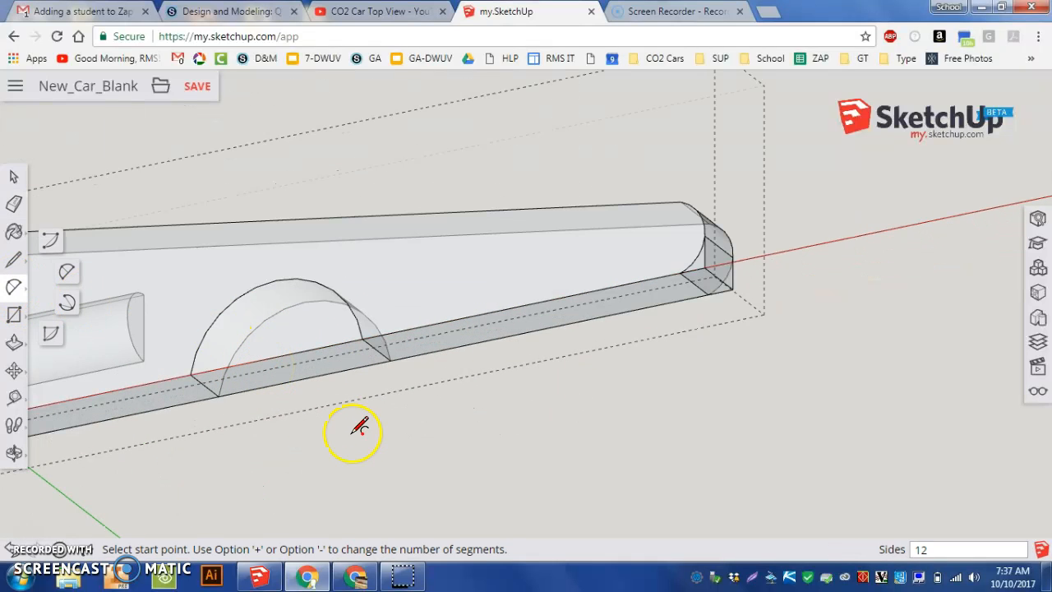
{"action": "left_click", "coordinate": [12, 263]}
{"action": "left_click", "coordinate": [239, 364]}
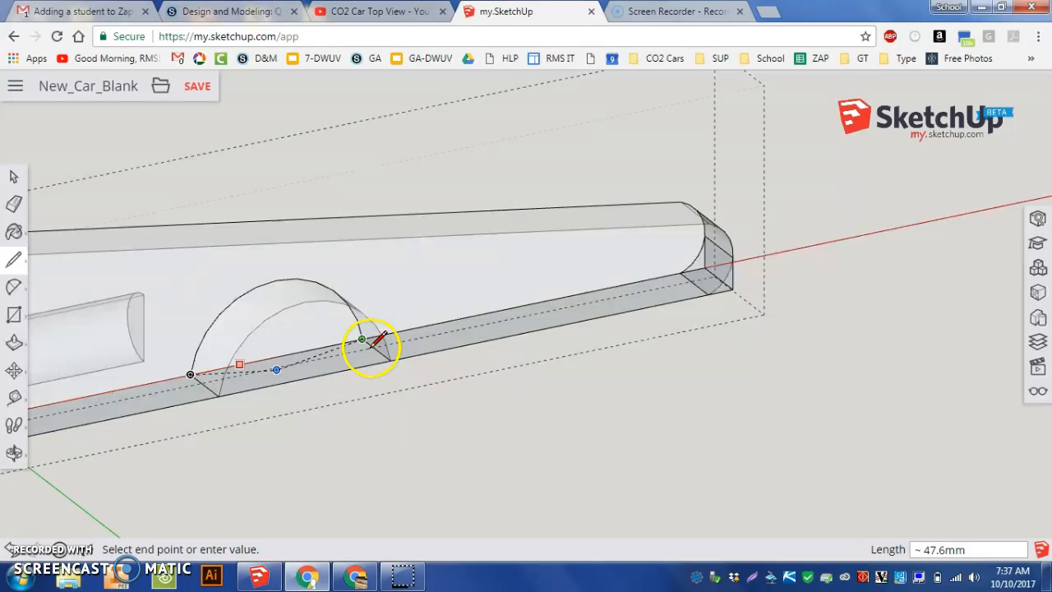
{"action": "left_click", "coordinate": [321, 362]}
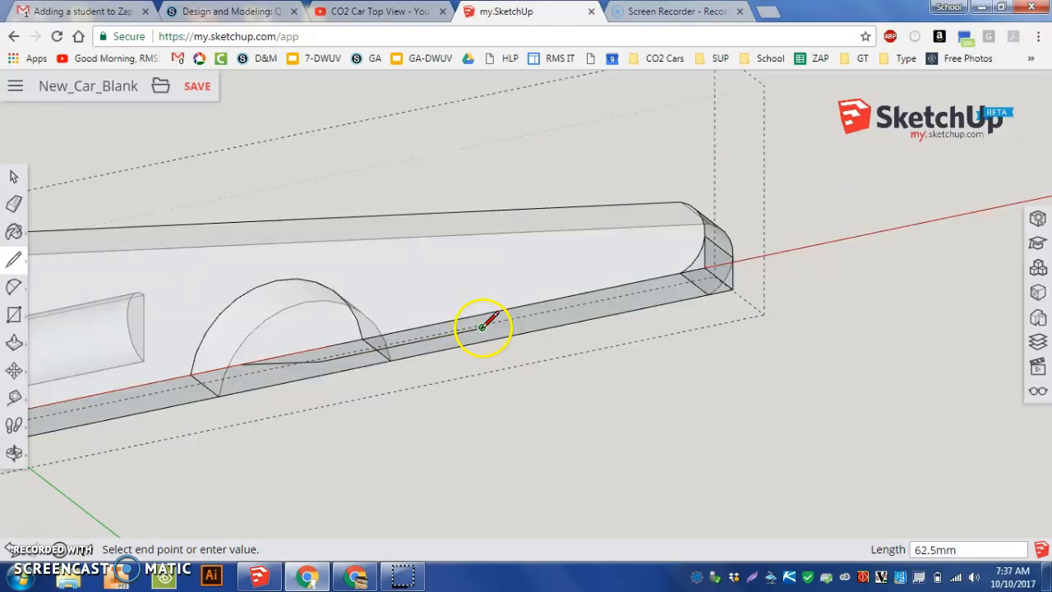
{"action": "left_click", "coordinate": [515, 309]}
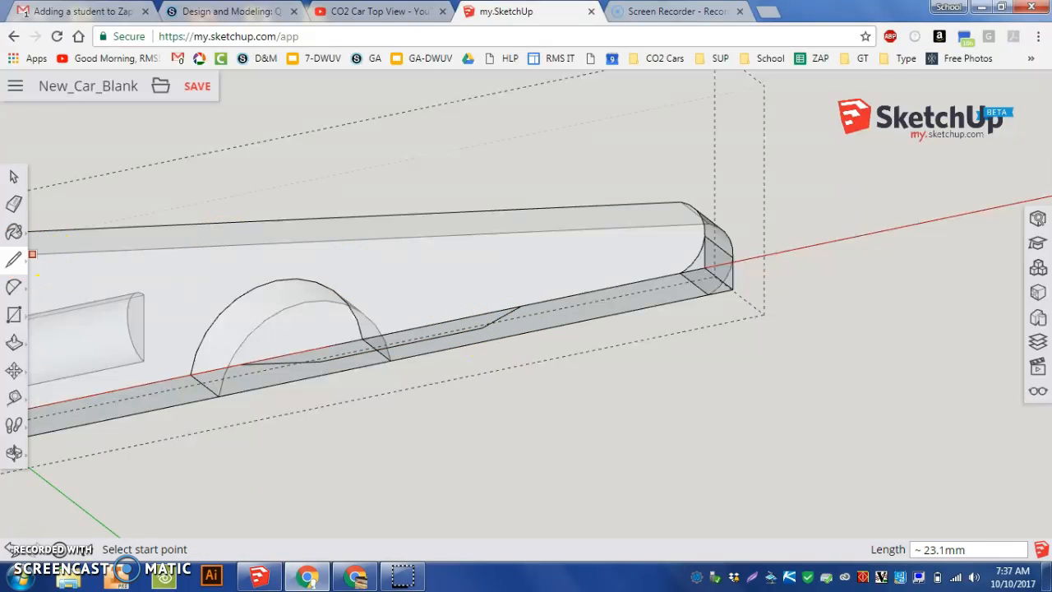
Extrude the outlined underside areas up through the body, 61.8 mm for the part under the arch and 58.9 mm for the part ahead of it.
{"action": "left_click", "coordinate": [14, 345]}
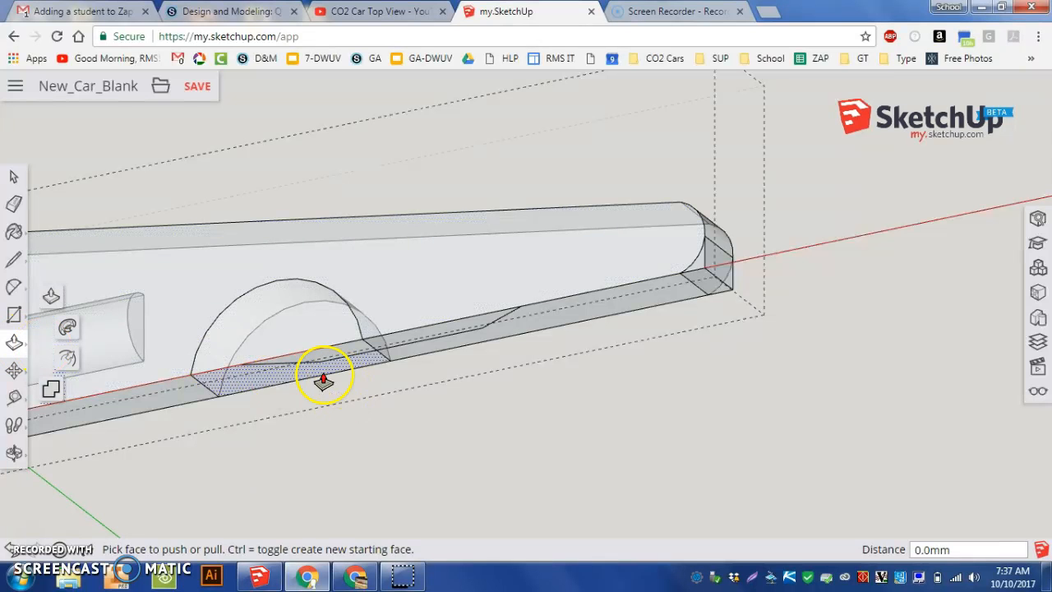
{"action": "left_click", "coordinate": [344, 353]}
{"action": "left_click_drag", "start_coordinate": [344, 353], "coordinate": [336, 183]}
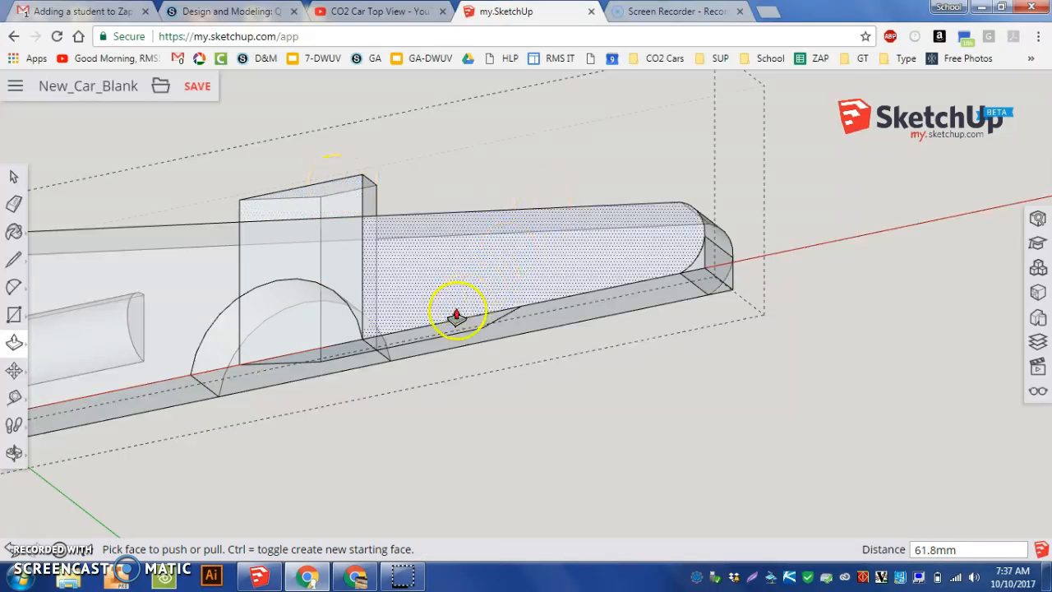
{"action": "mouse_move", "coordinate": [417, 340]}
{"action": "left_mouse_down"}
{"action": "mouse_move", "coordinate": [432, 235]}
{"action": "mouse_move", "coordinate": [436, 251]}
{"action": "mouse_move", "coordinate": [428, 184]}
{"action": "left_mouse_up"}
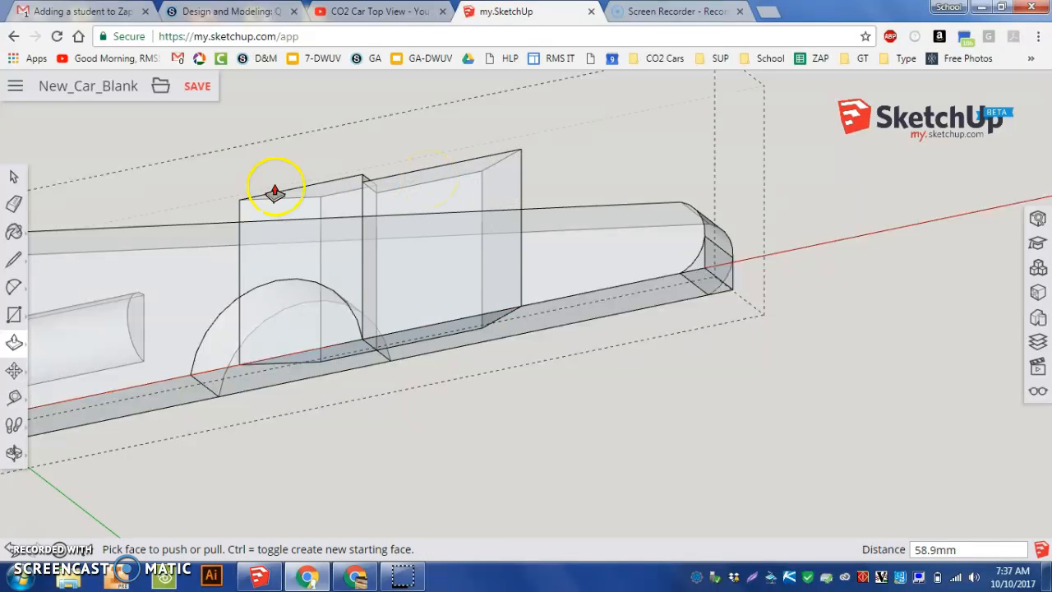
Select the whole car body with the extruded cutout shapes and intersect its faces with the model.
{"action": "left_click", "coordinate": [14, 177]}
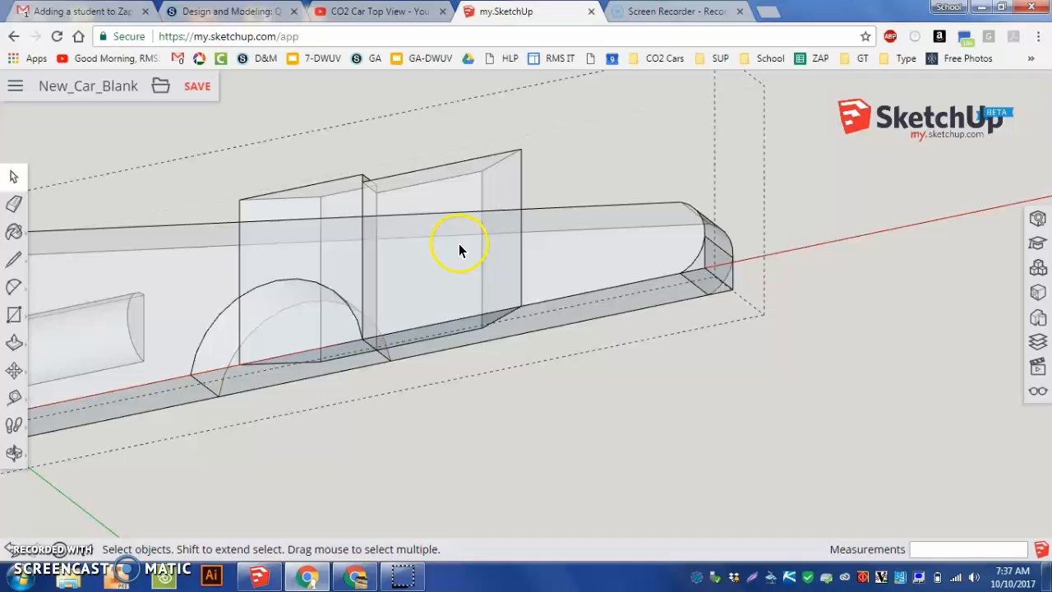
{"action": "triple_click", "coordinate": [404, 254]}
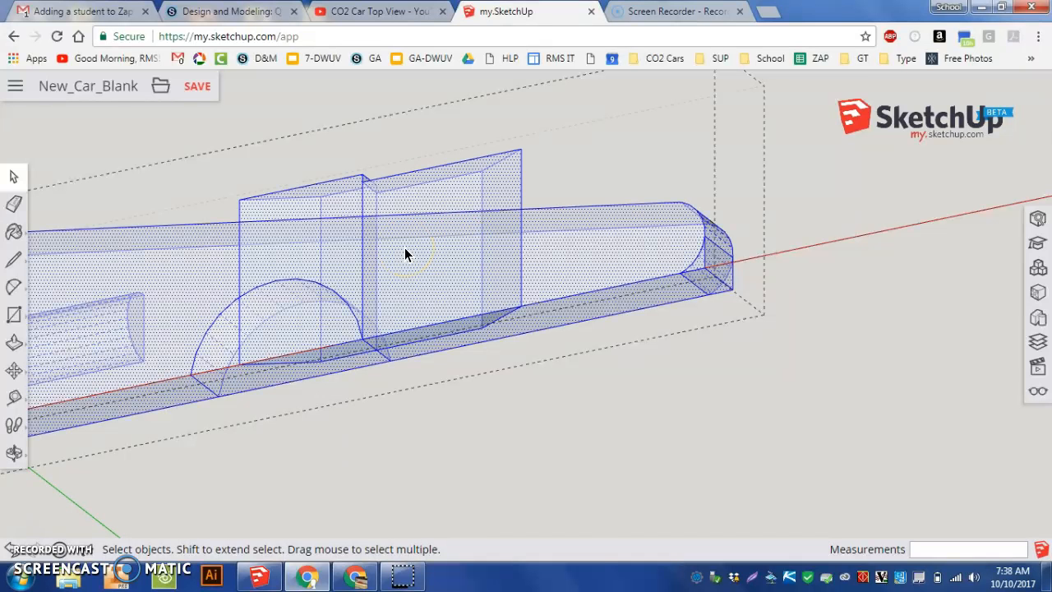
{"action": "right_click", "coordinate": [405, 249]}
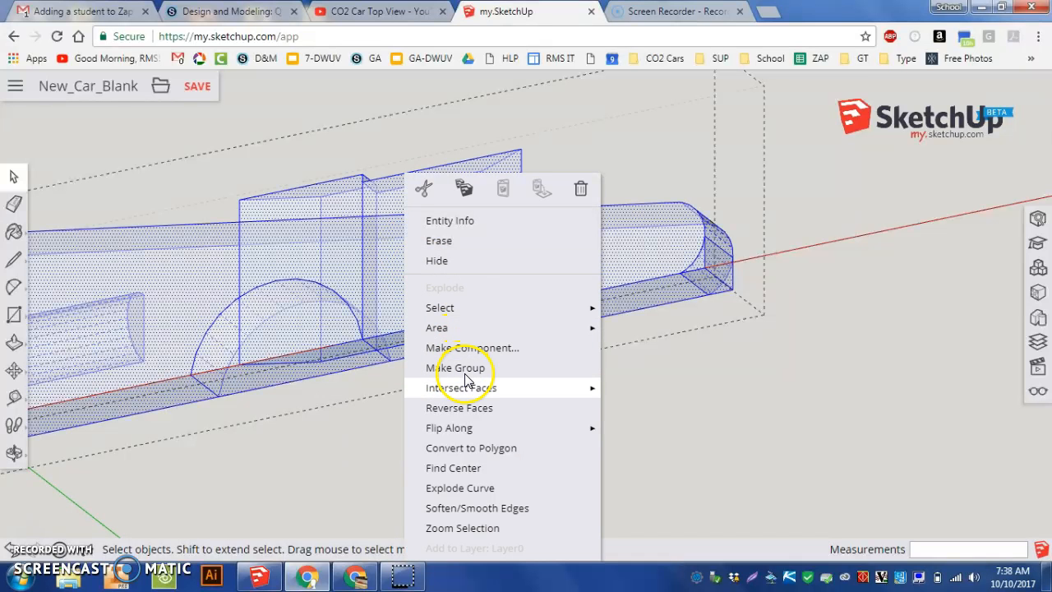
{"action": "mouse_move", "coordinate": [466, 385]}
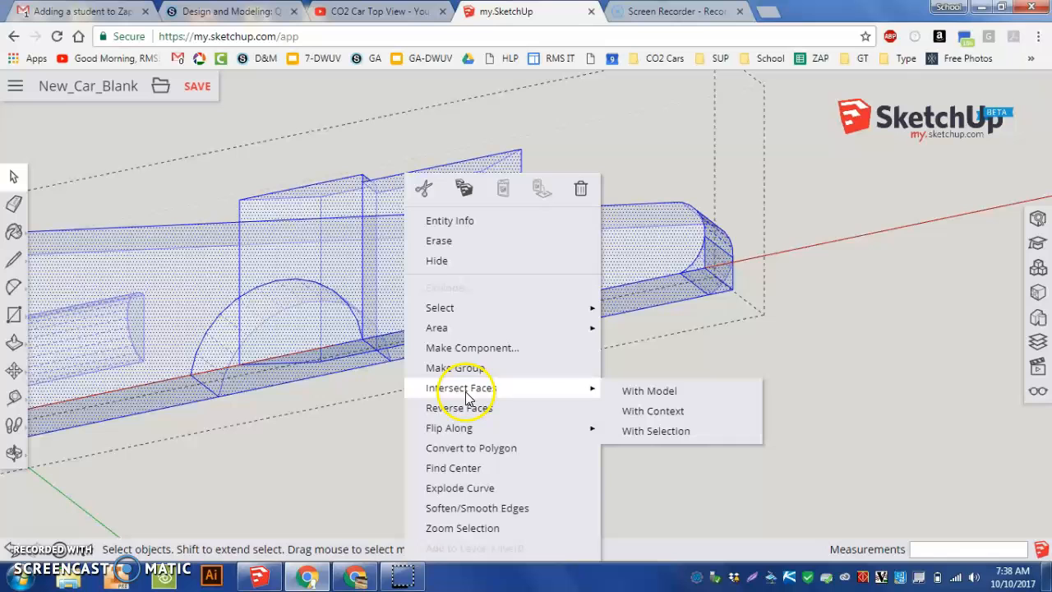
{"action": "left_click", "coordinate": [649, 391]}
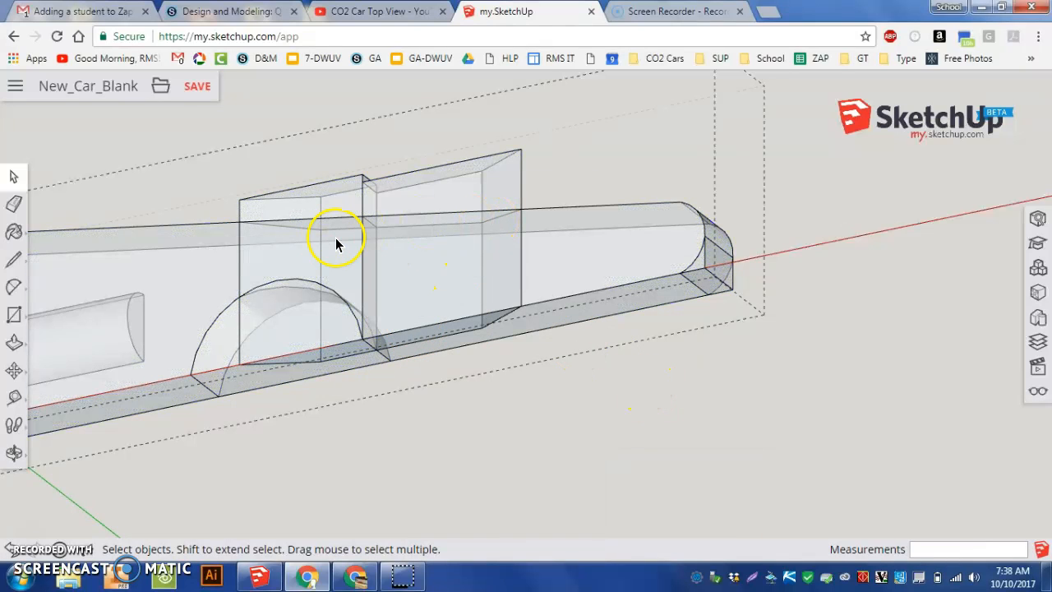
Erase all edges of the extruded cutout shapes that project above the car's sloped top.
{"action": "left_click", "coordinate": [14, 203]}
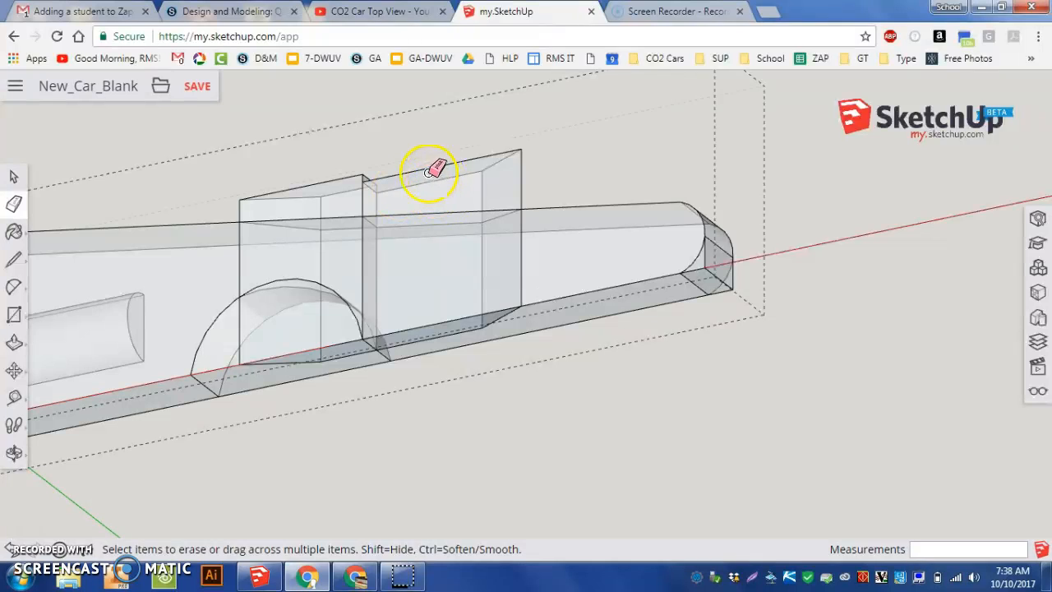
{"action": "left_click", "coordinate": [409, 163]}
{"action": "left_click", "coordinate": [368, 180]}
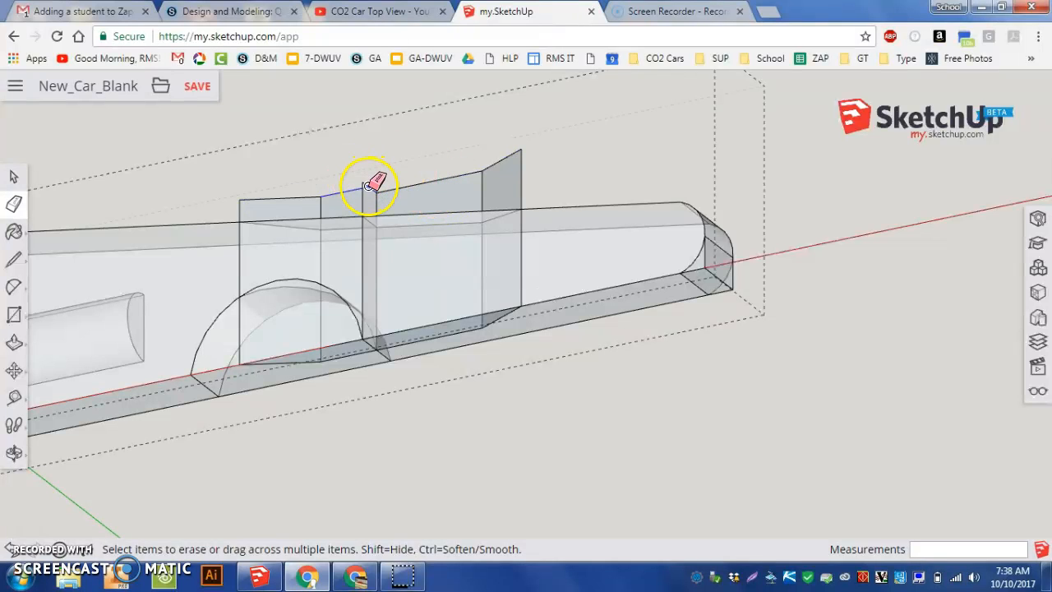
{"action": "left_click", "coordinate": [381, 185]}
{"action": "left_click", "coordinate": [383, 188]}
{"action": "mouse_move", "coordinate": [528, 176]}
{"action": "left_mouse_down"}
{"action": "mouse_move", "coordinate": [503, 152]}
{"action": "mouse_move", "coordinate": [483, 178]}
{"action": "left_mouse_up"}
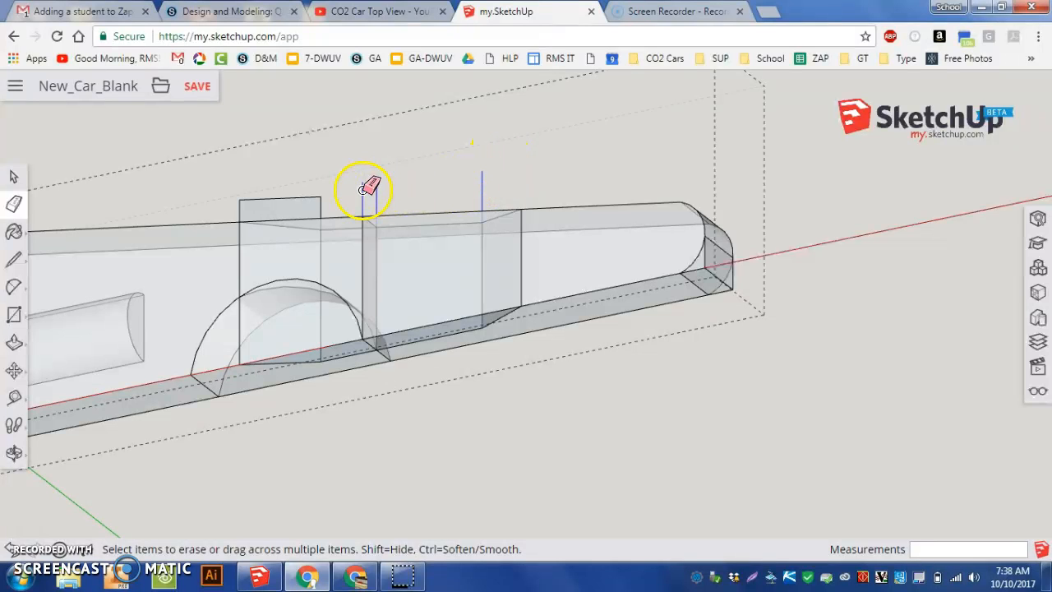
{"action": "left_click_drag", "start_coordinate": [288, 179], "coordinate": [238, 211]}
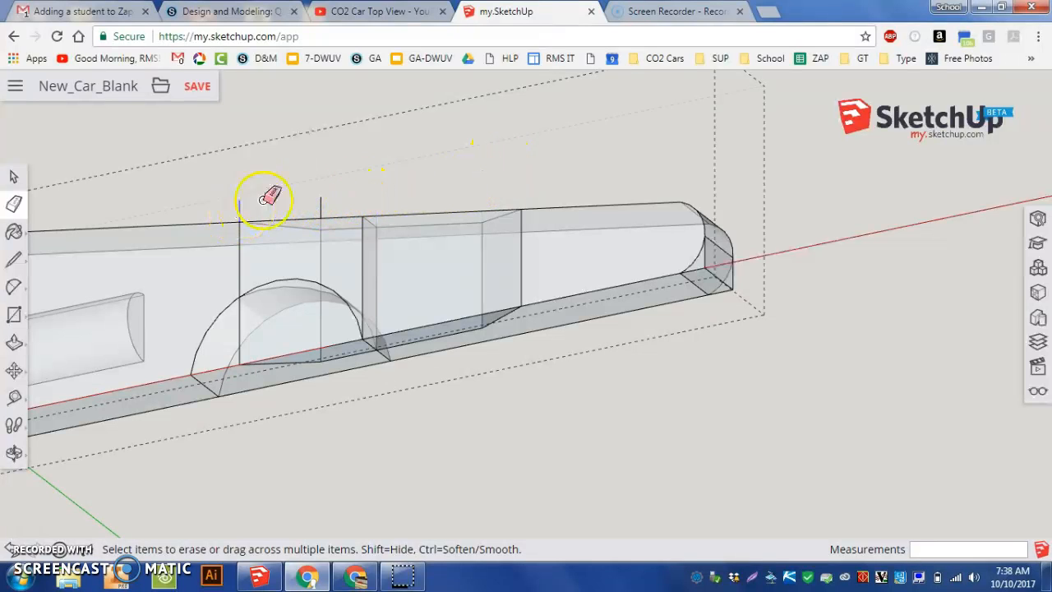
{"action": "left_click_drag", "start_coordinate": [324, 203], "coordinate": [332, 203]}
Erase the leftover cutout edges crossing the open wheel arch.
{"action": "mouse_move", "coordinate": [336, 354]}
{"action": "left_mouse_down"}
{"action": "mouse_move", "coordinate": [297, 357]}
{"action": "mouse_move", "coordinate": [292, 346]}
{"action": "mouse_move", "coordinate": [277, 399]}
{"action": "left_mouse_up"}
{"action": "left_click_drag", "start_coordinate": [334, 362], "coordinate": [292, 341]}
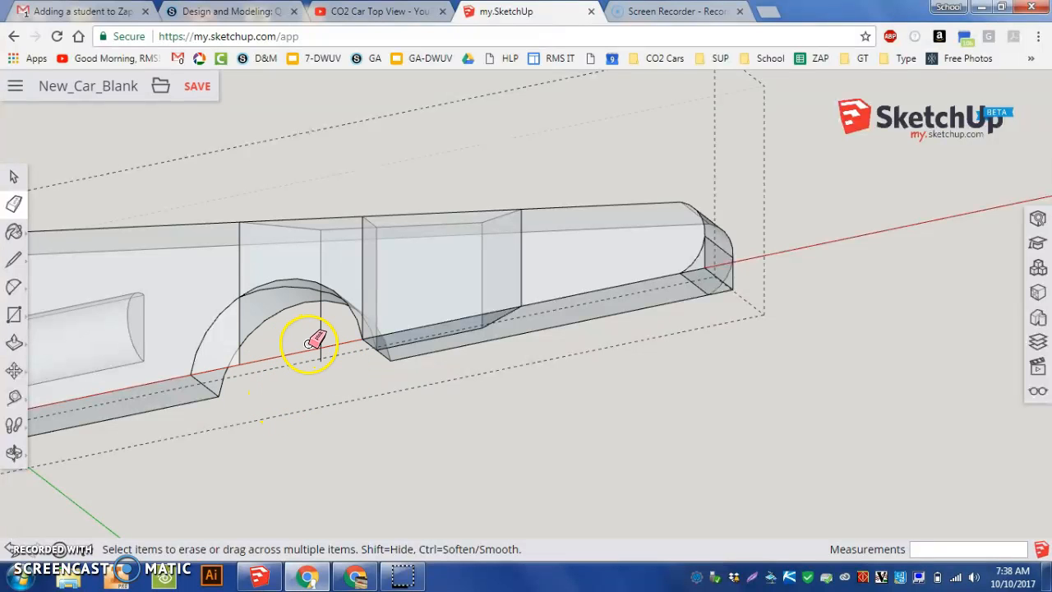
{"action": "left_click", "coordinate": [239, 326]}
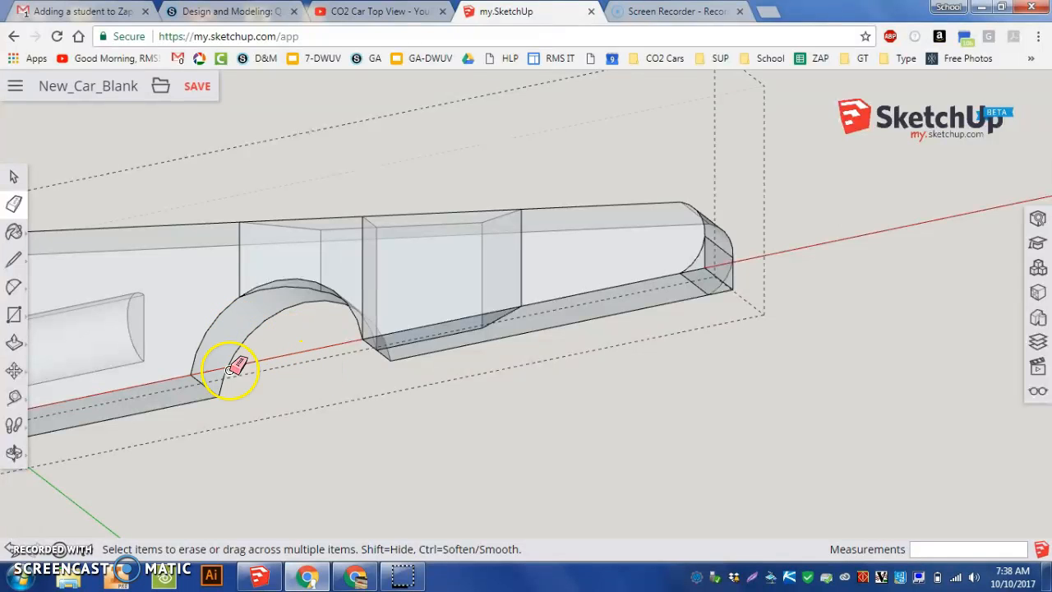
Erase the outer waste edges of the side cutout between the wheel arch and the nose.
{"action": "left_click", "coordinate": [14, 453]}
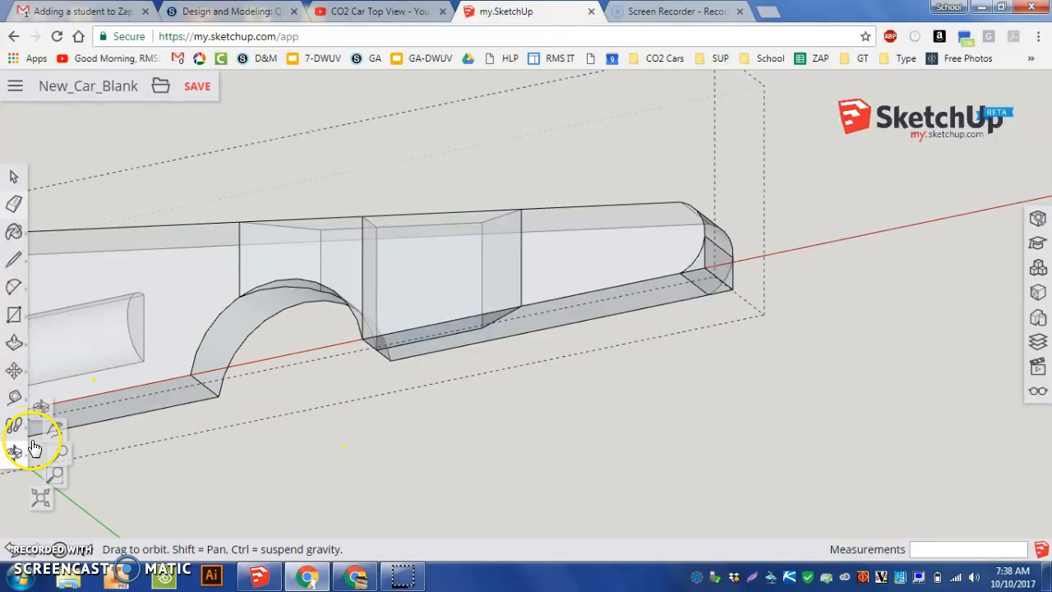
{"action": "left_click_drag", "start_coordinate": [258, 246], "coordinate": [199, 408]}
{"action": "scroll", "coordinate": [372, 356], "scroll_direction": "down", "scroll_amount": 5}
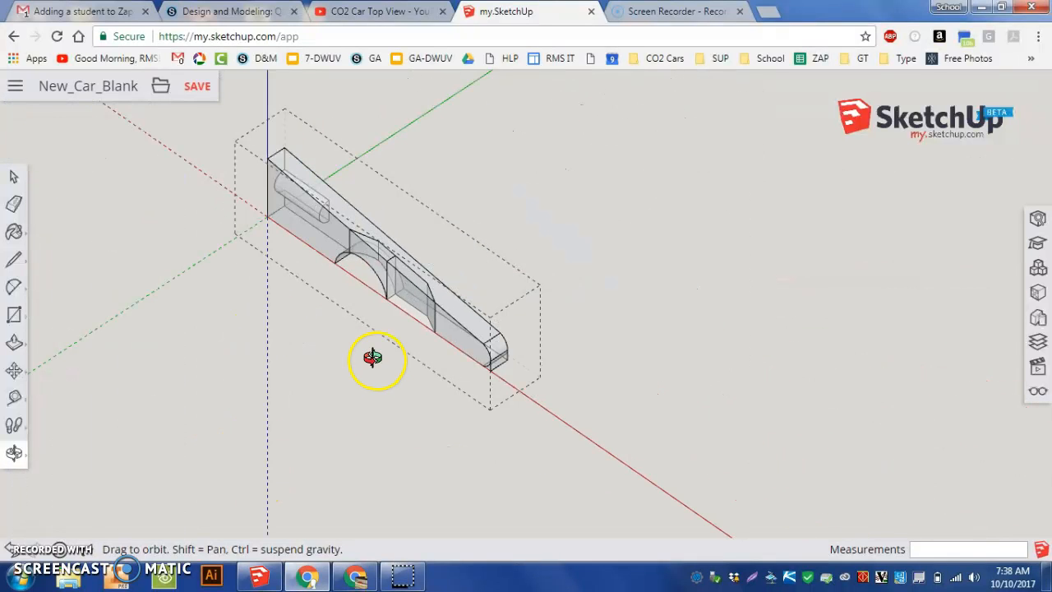
{"action": "scroll", "coordinate": [383, 242], "scroll_direction": "up", "scroll_amount": 4}
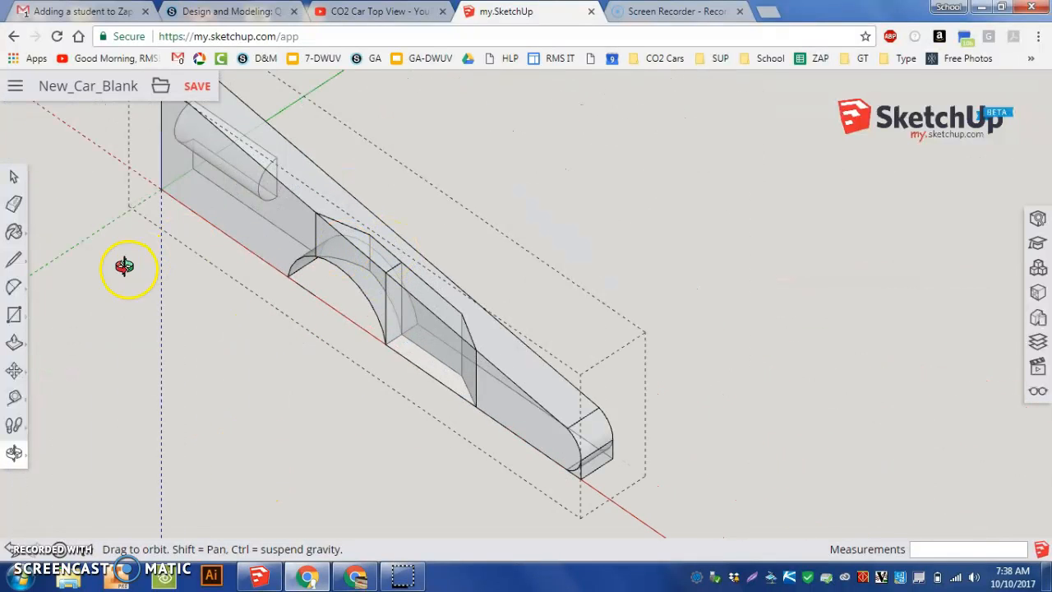
{"action": "left_click", "coordinate": [14, 204]}
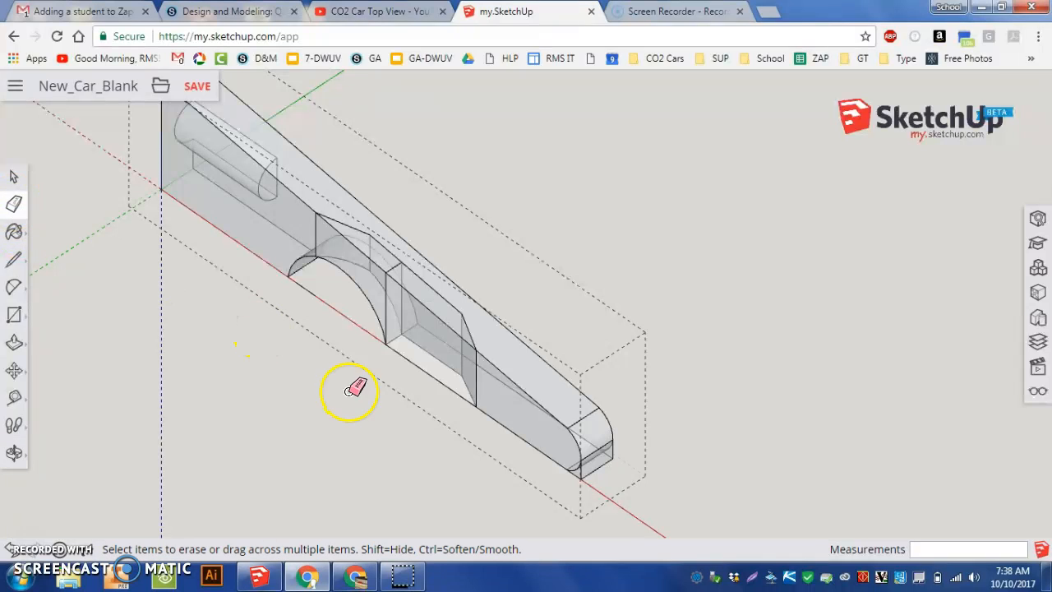
{"action": "left_click", "coordinate": [378, 350]}
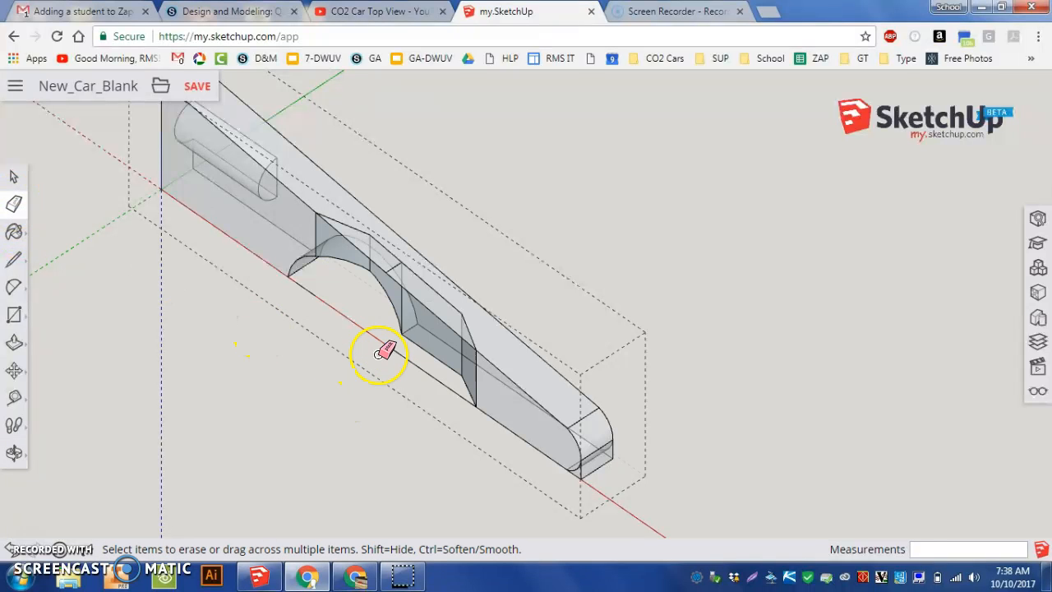
{"action": "left_click", "coordinate": [391, 275]}
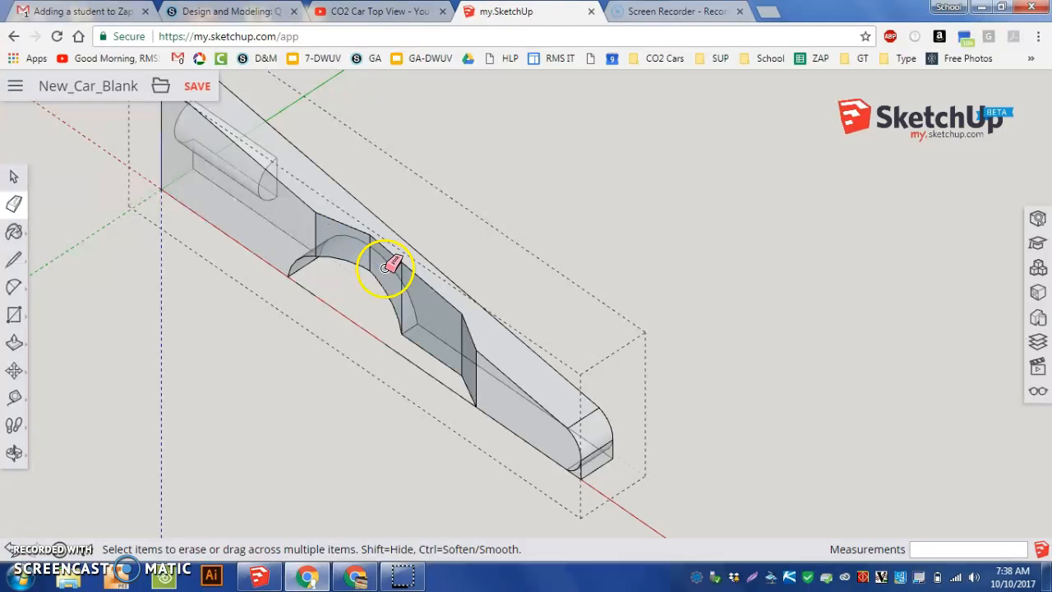
{"action": "left_click", "coordinate": [392, 269]}
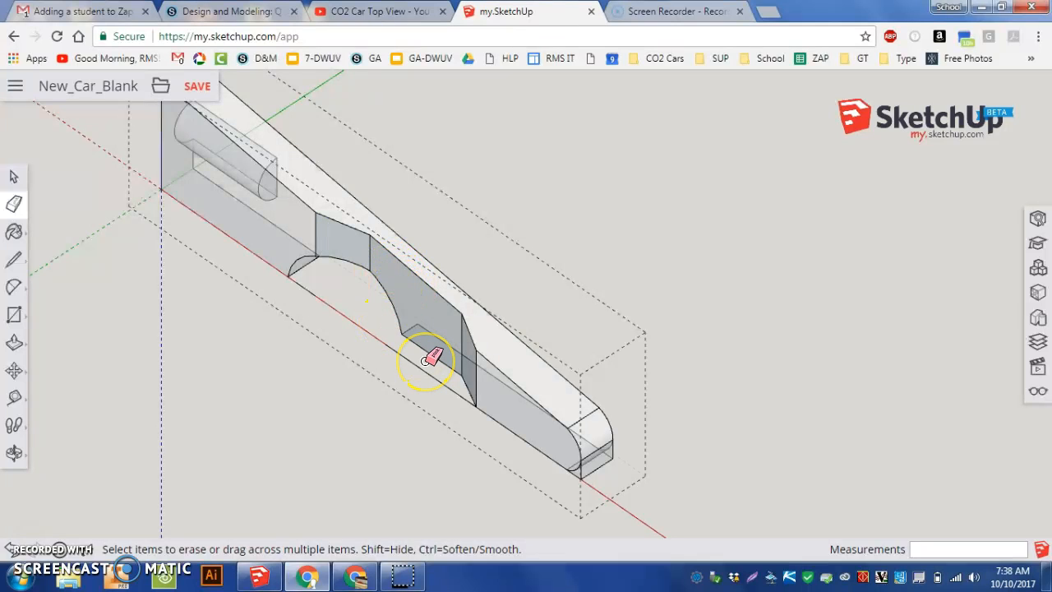
{"action": "key", "text": "ctrl+z"}
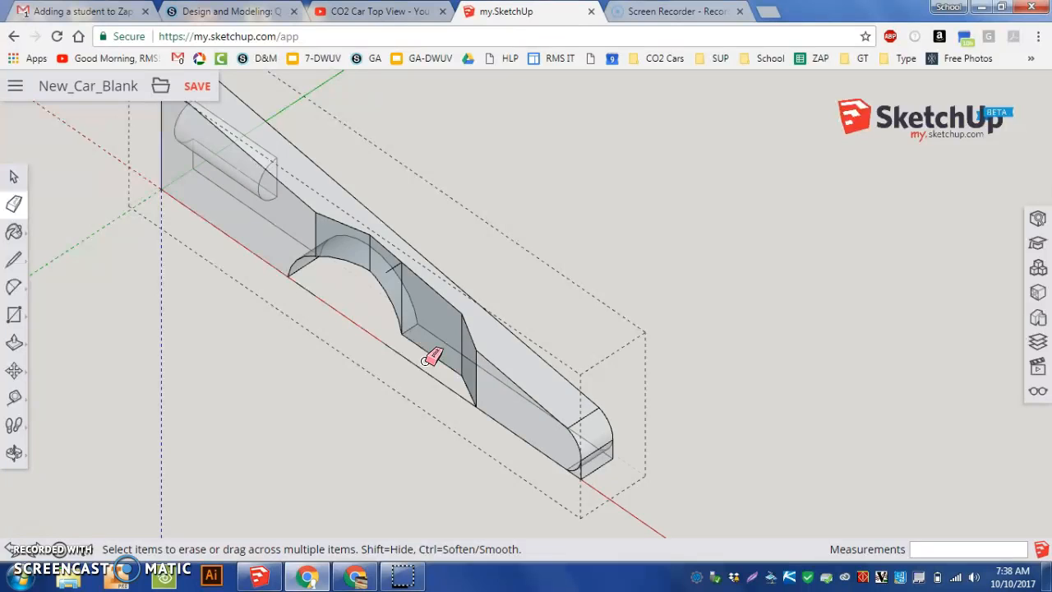
{"action": "left_click", "coordinate": [401, 263]}
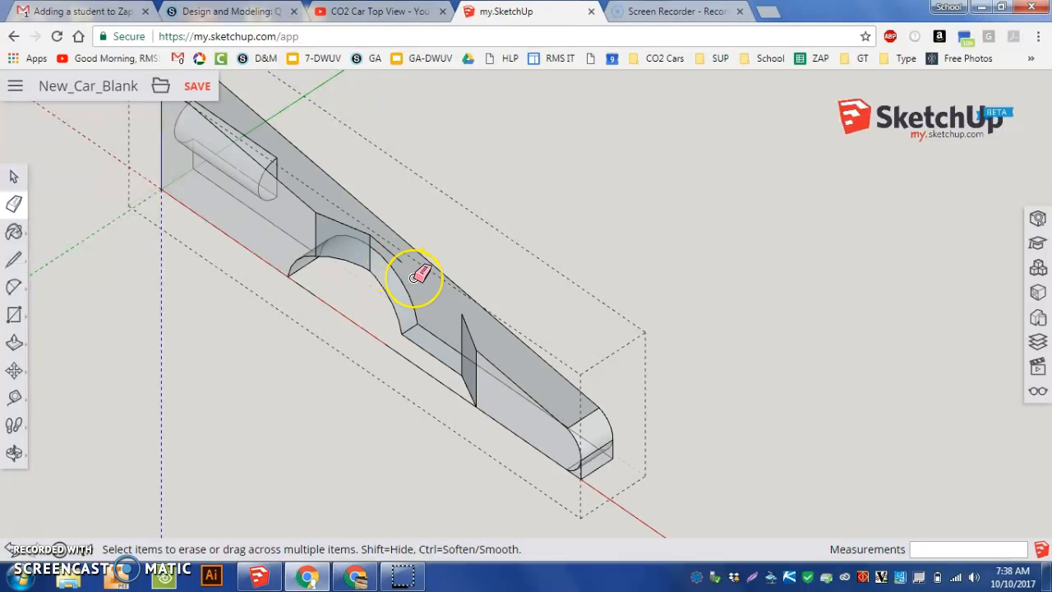
{"action": "key", "text": "ctrl+z"}
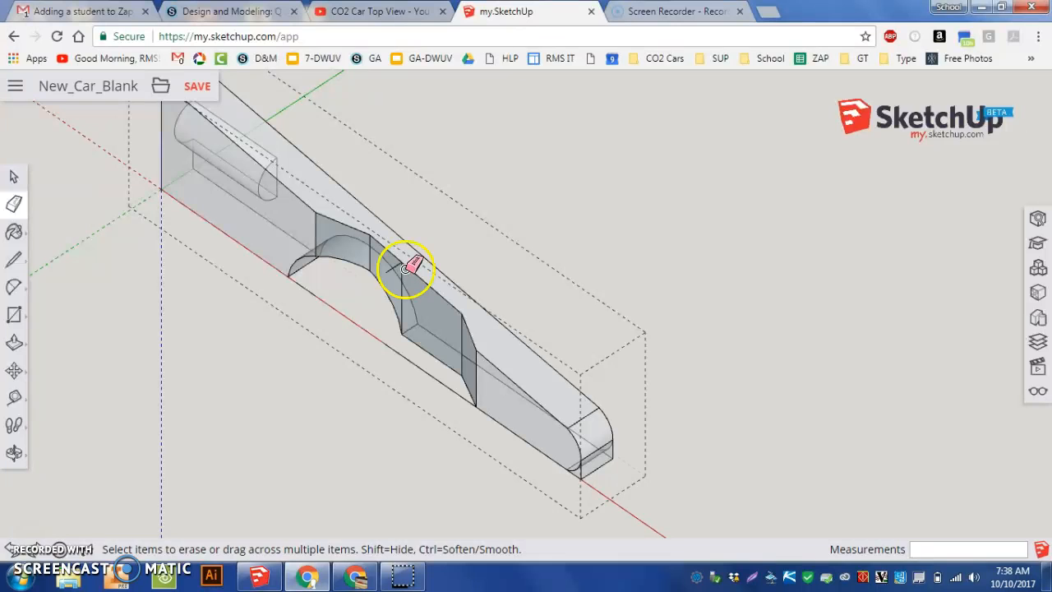
Erase the stray short edge and vertical line on the recessed side face just ahead of the wheel arch.
{"action": "scroll", "coordinate": [397, 260], "scroll_direction": "up", "scroll_amount": 3}
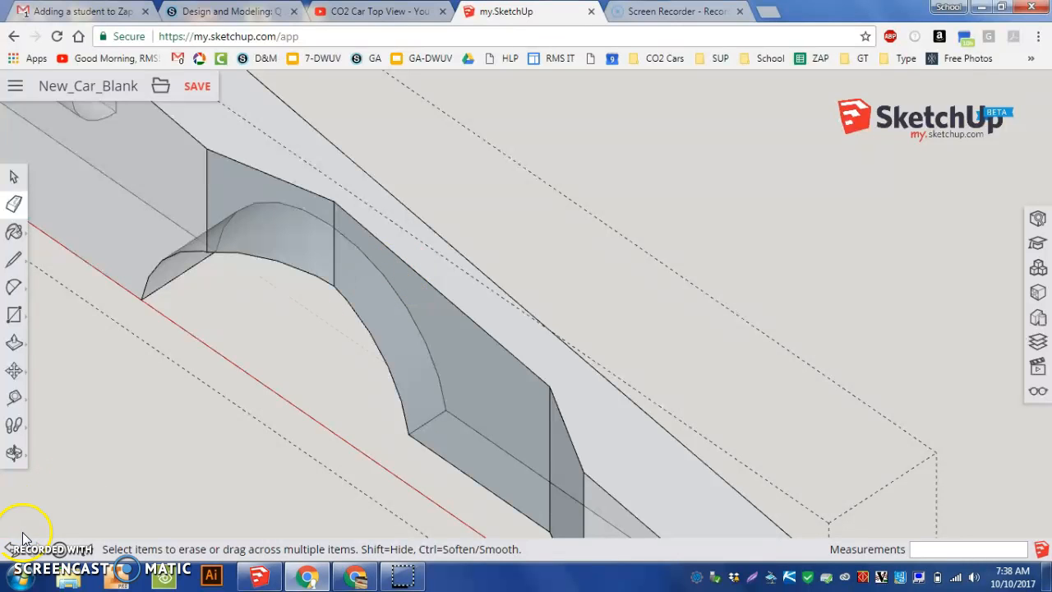
{"action": "scroll", "coordinate": [271, 318], "scroll_direction": "down", "scroll_amount": 3}
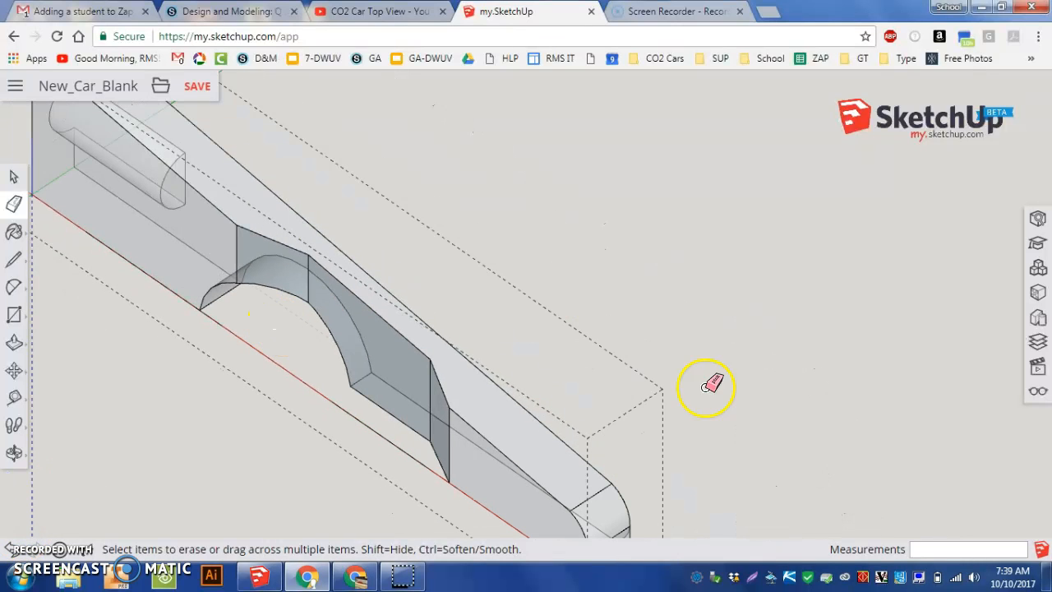
{"action": "left_click", "coordinate": [13, 453]}
{"action": "left_click_drag", "start_coordinate": [489, 366], "coordinate": [641, 185]}
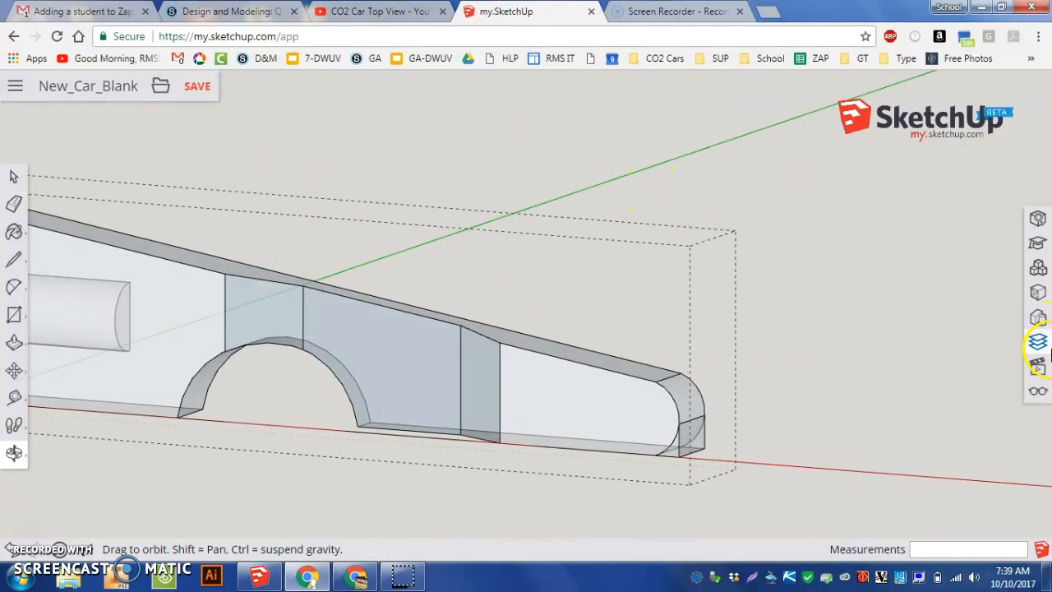
Check the carved car in the Ortho Printing scene, then return to the 1/2 Car For Modeling scene.
{"action": "left_click", "coordinate": [1035, 366]}
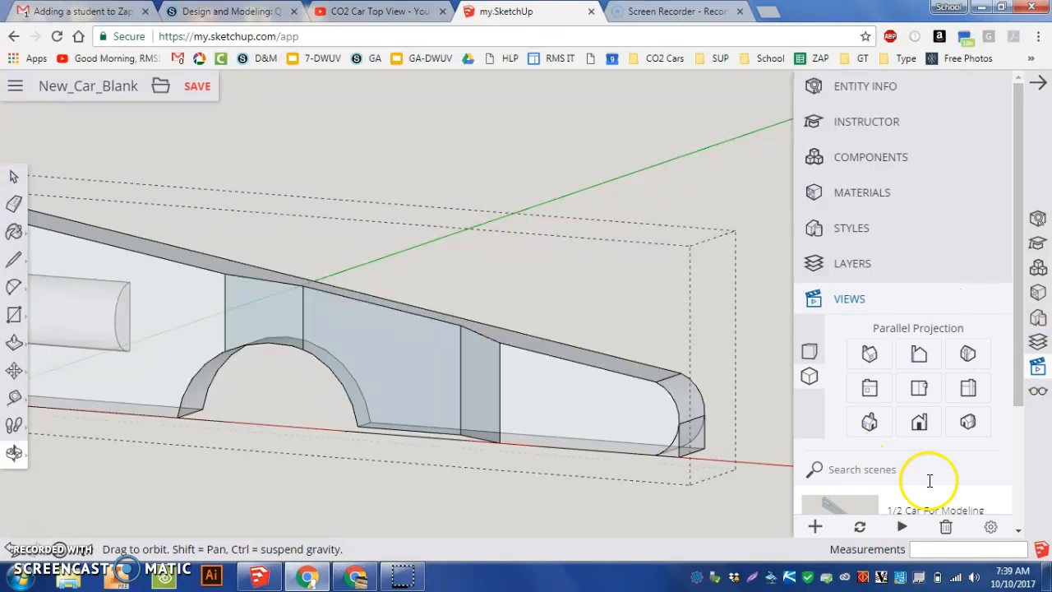
{"action": "scroll", "coordinate": [929, 481], "scroll_direction": "down", "scroll_amount": 4}
{"action": "left_click", "coordinate": [869, 444]}
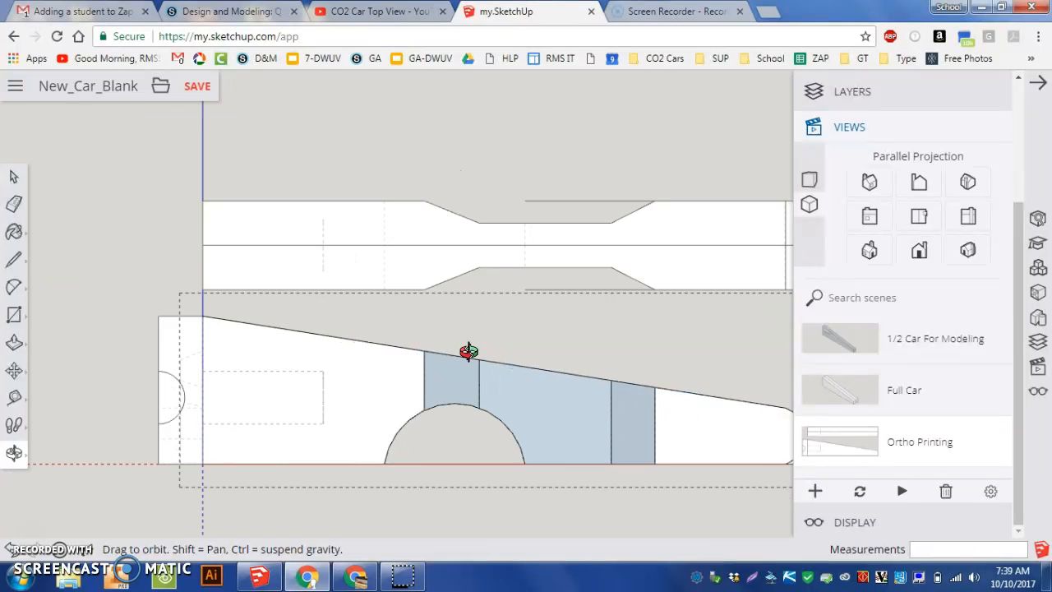
{"action": "scroll", "coordinate": [467, 351], "scroll_direction": "down", "scroll_amount": 2}
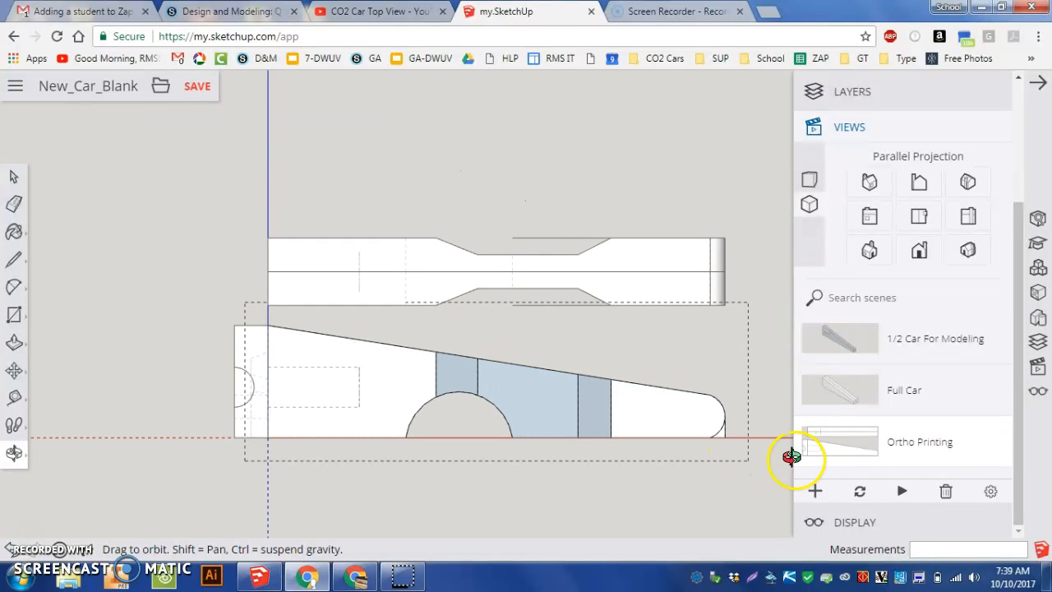
{"action": "left_click", "coordinate": [1037, 366]}
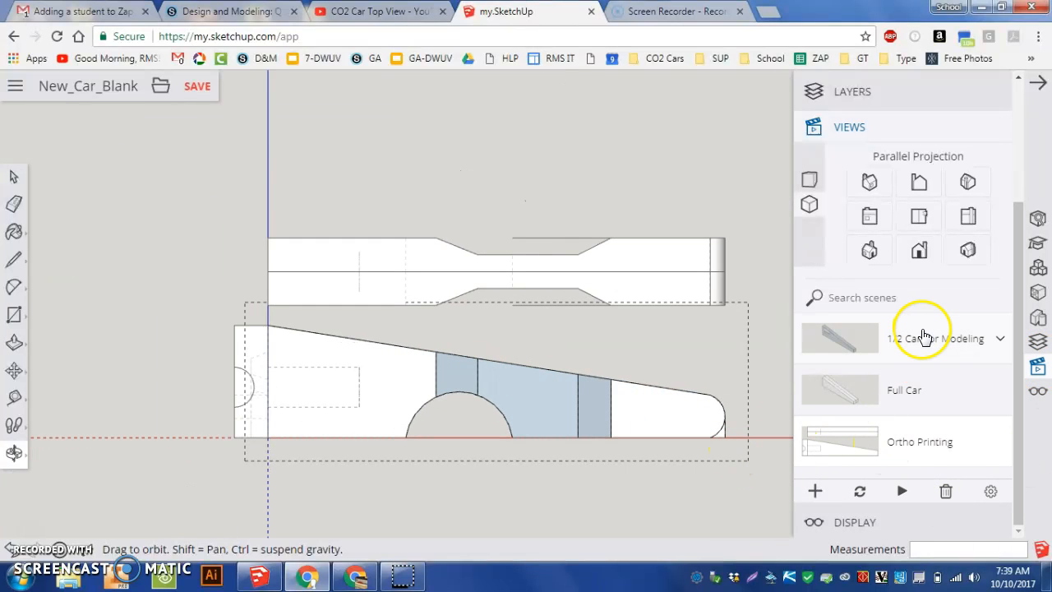
{"action": "left_click", "coordinate": [923, 337]}
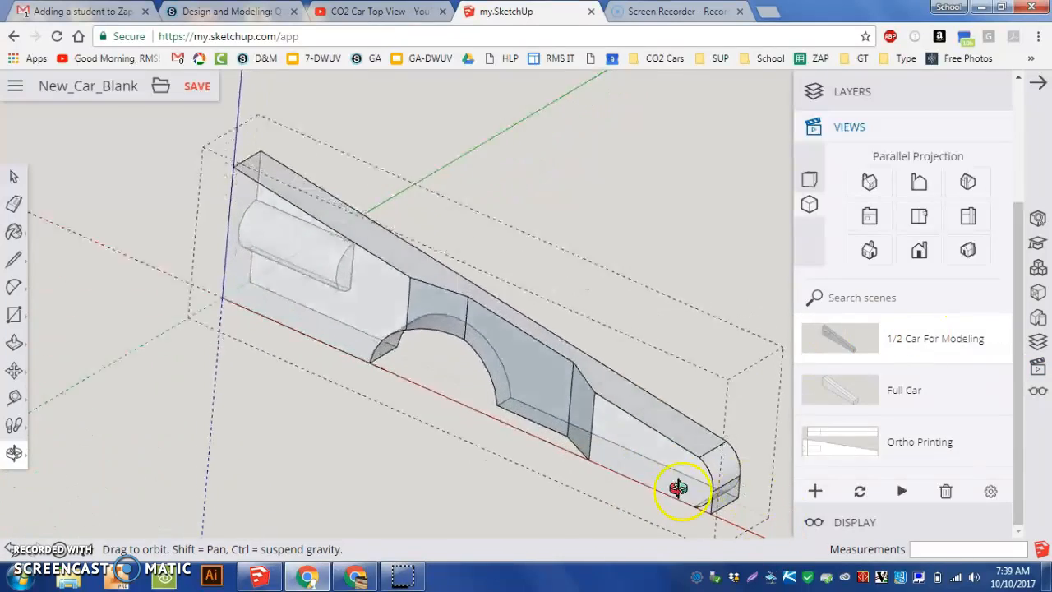
Draw an arc on the underside from the nose's corner to the opposite side edge, with a bulge of about 5.4 mm.
{"action": "scroll", "coordinate": [490, 328], "scroll_direction": "down", "scroll_amount": 2}
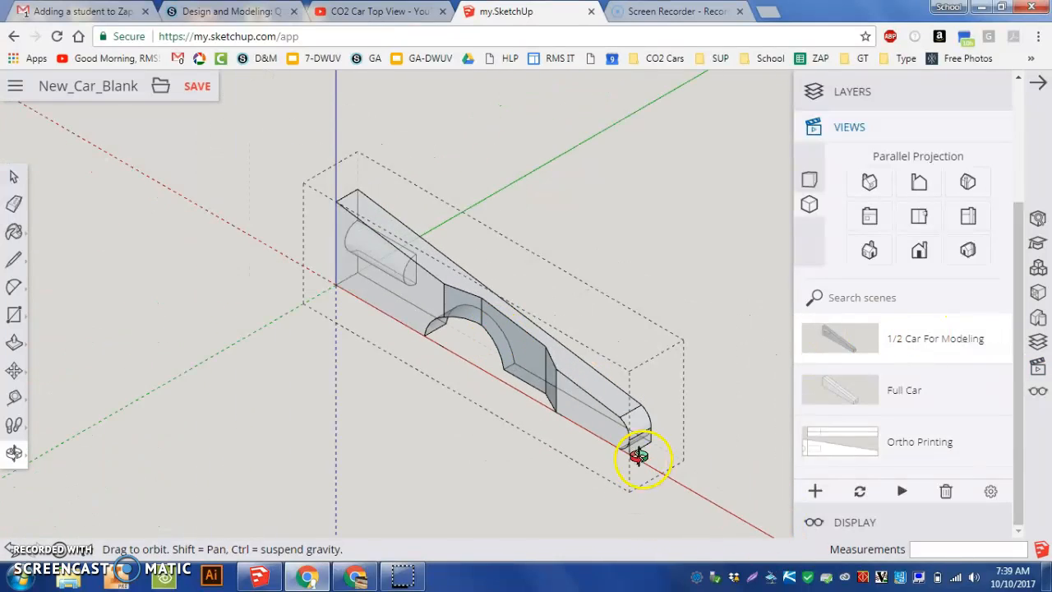
{"action": "scroll", "coordinate": [639, 456], "scroll_direction": "up", "scroll_amount": 4}
{"action": "left_click_drag", "start_coordinate": [575, 462], "coordinate": [533, 435]}
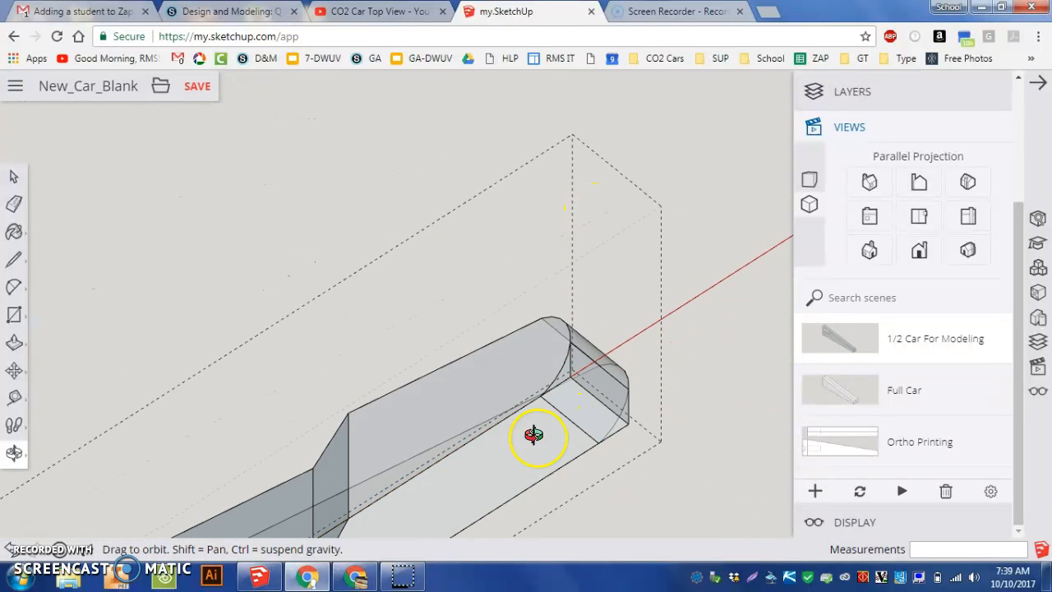
{"action": "left_click", "coordinate": [23, 292]}
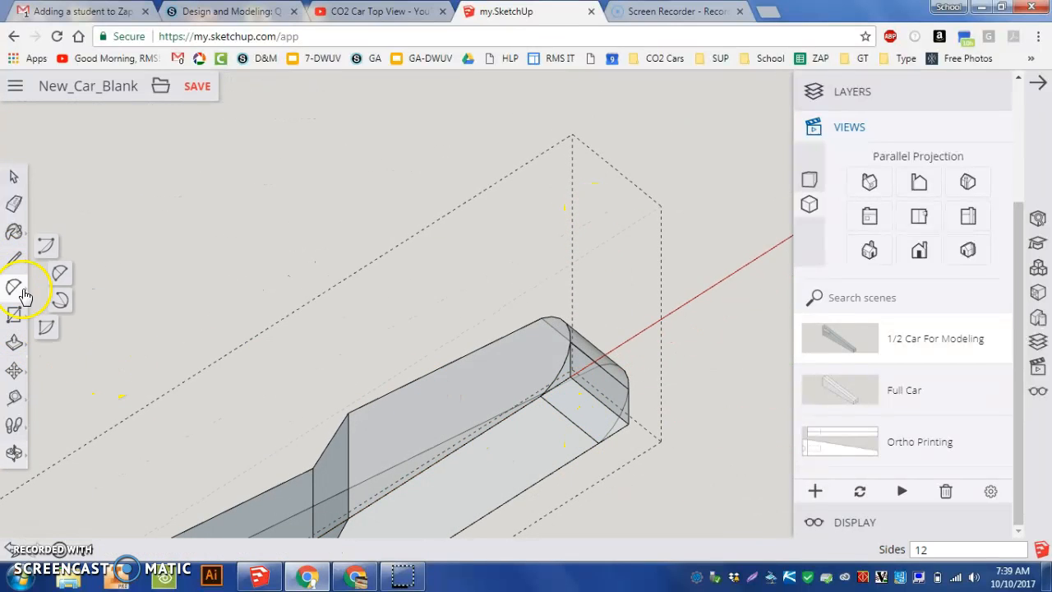
{"action": "left_click", "coordinate": [629, 423]}
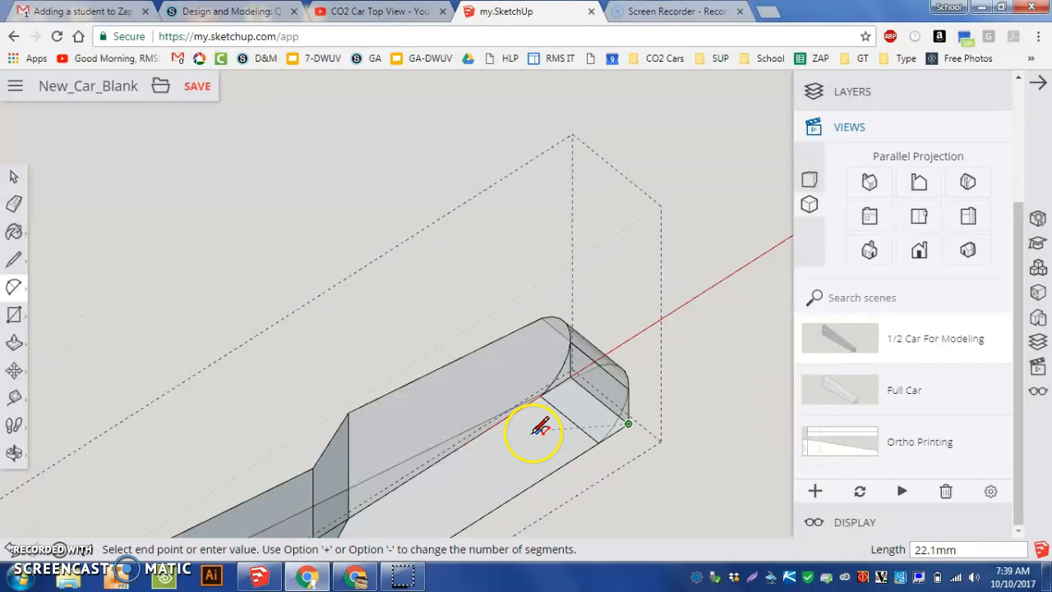
{"action": "left_click", "coordinate": [505, 418]}
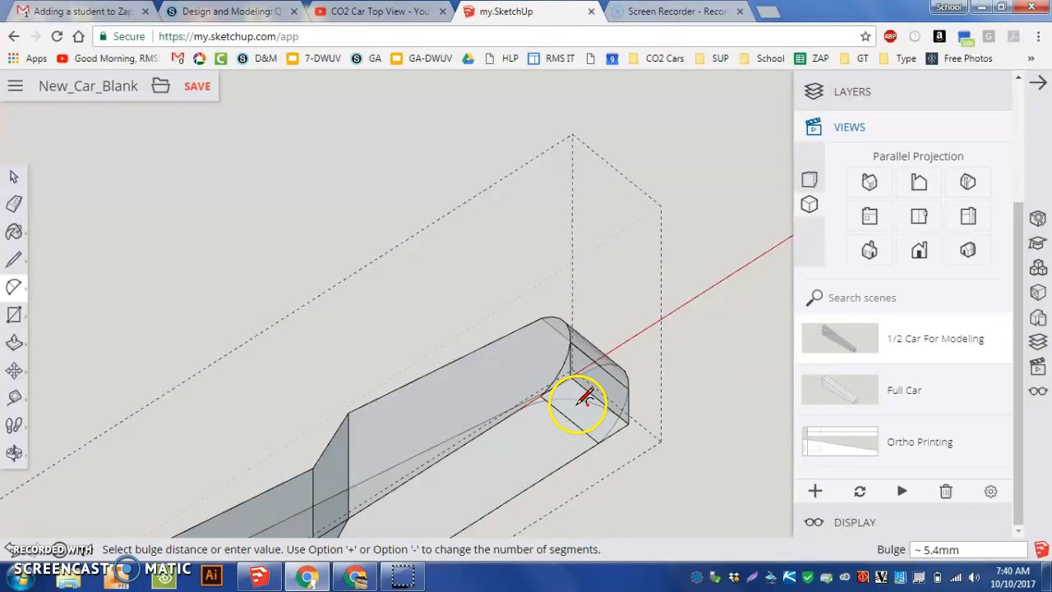
{"action": "left_click", "coordinate": [583, 400]}
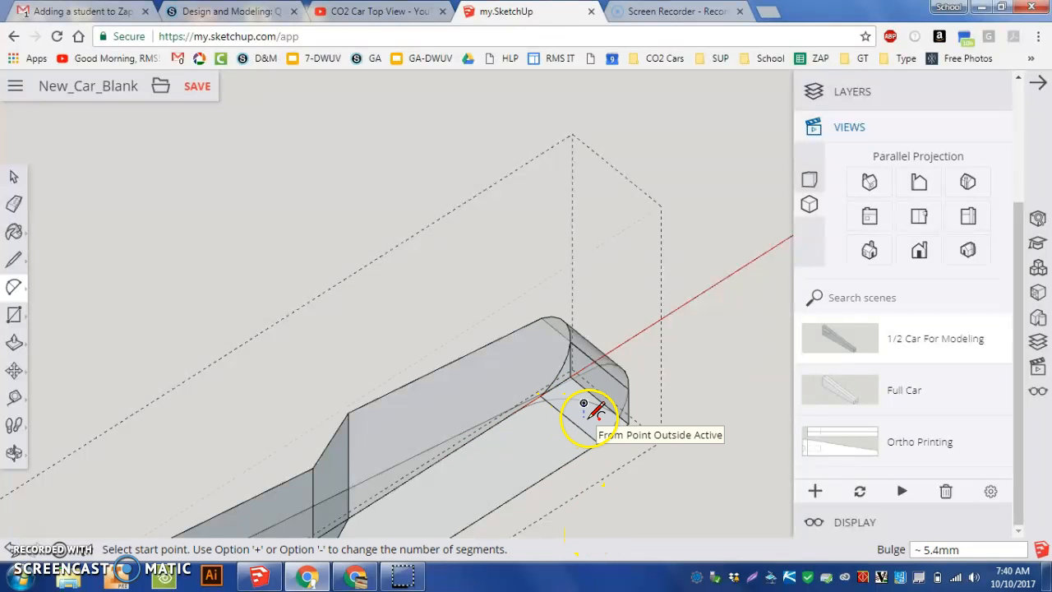
Draw a longer arc on the underside from the nose's corner to a point farther back along the opposite side edge, bulge about 7.4 mm.
{"action": "left_click", "coordinate": [628, 423]}
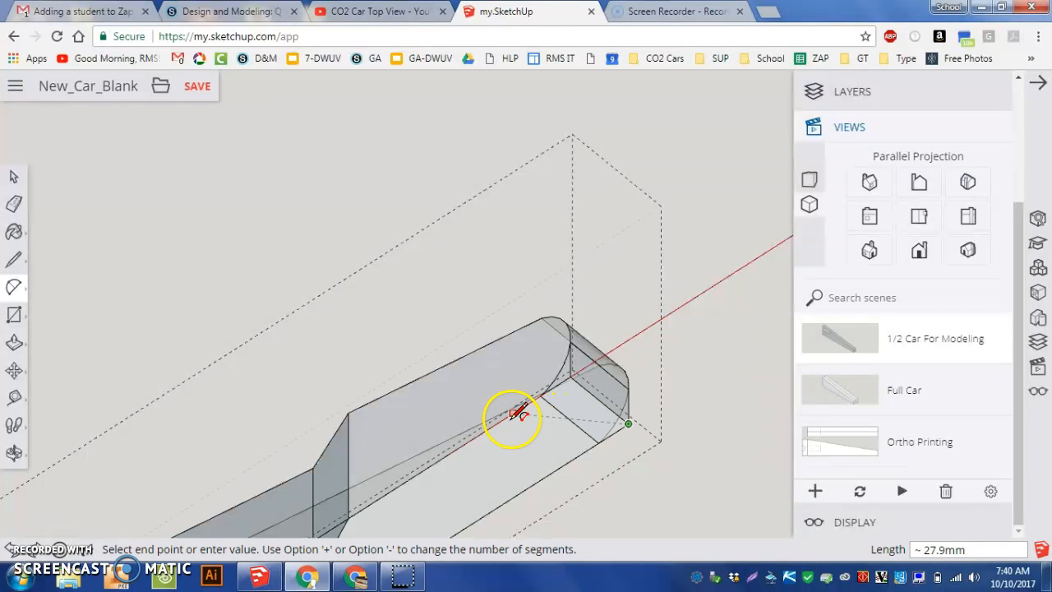
{"action": "left_click", "coordinate": [511, 415]}
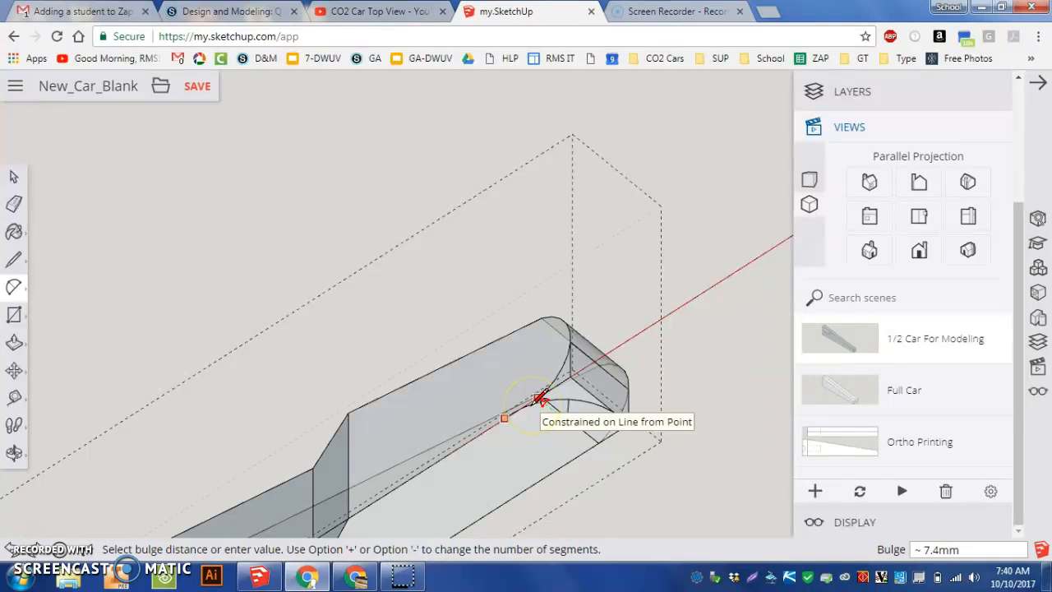
{"action": "left_click", "coordinate": [538, 400]}
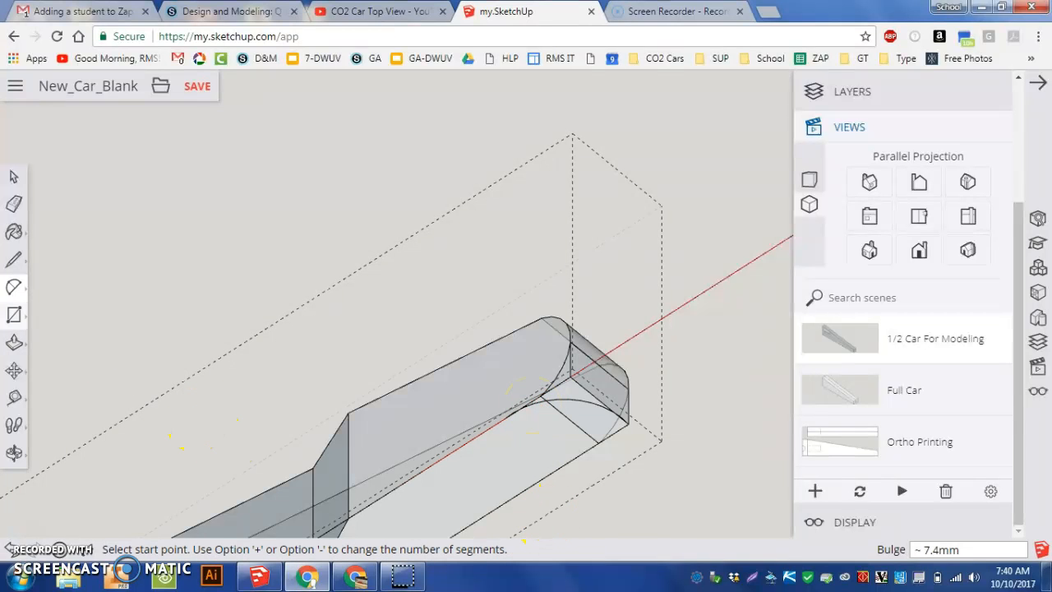
Push/Pull the two underside waste areas outside the nose arc up through the body, about 37.2 mm and 35.6 mm.
{"action": "left_click", "coordinate": [16, 346]}
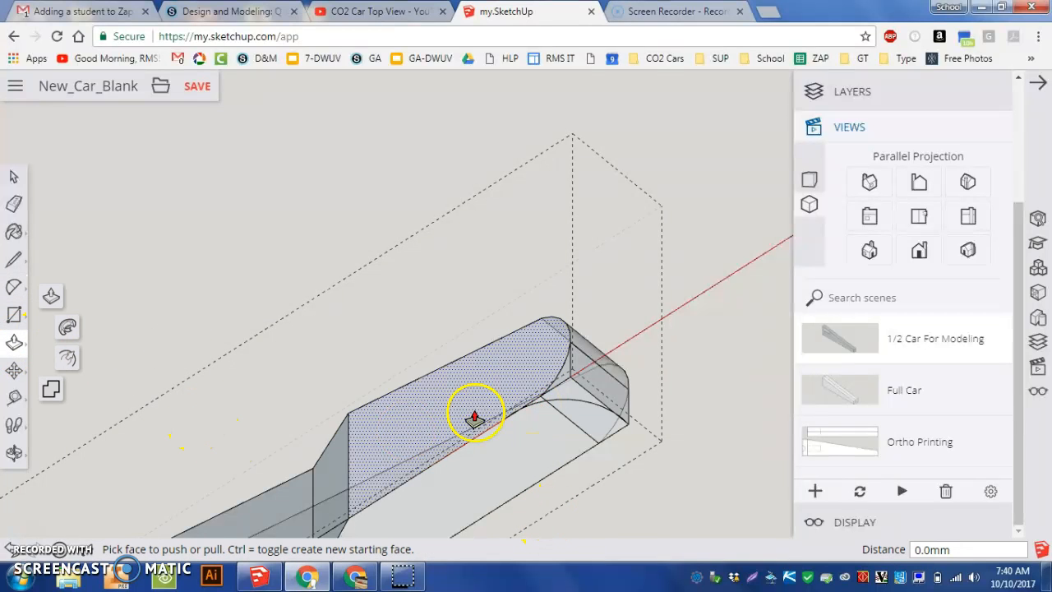
{"action": "left_click", "coordinate": [569, 398]}
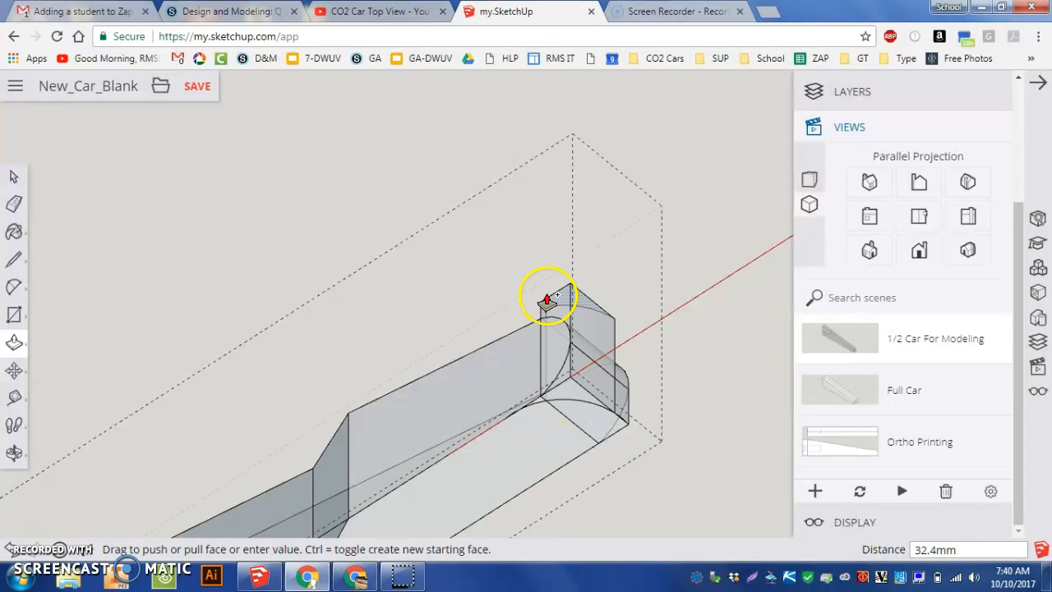
{"action": "left_click", "coordinate": [550, 286]}
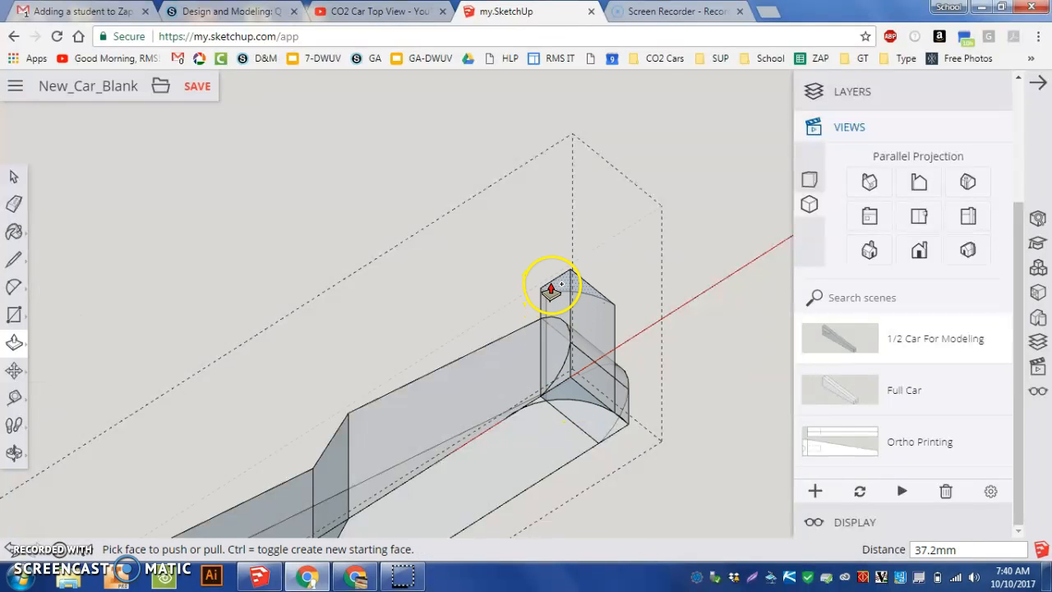
{"action": "left_click", "coordinate": [539, 410]}
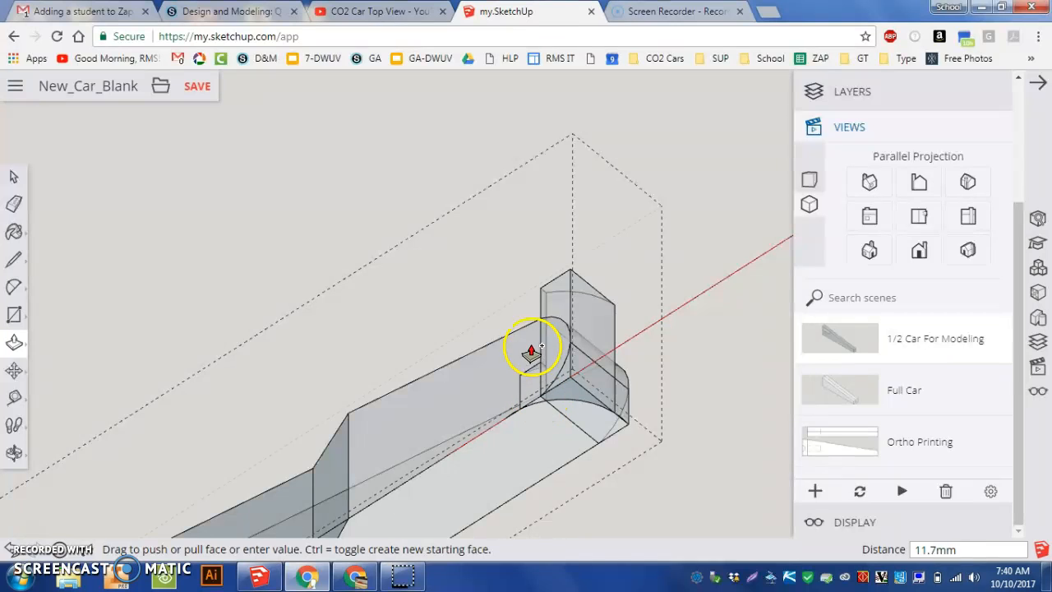
{"action": "left_click", "coordinate": [534, 302]}
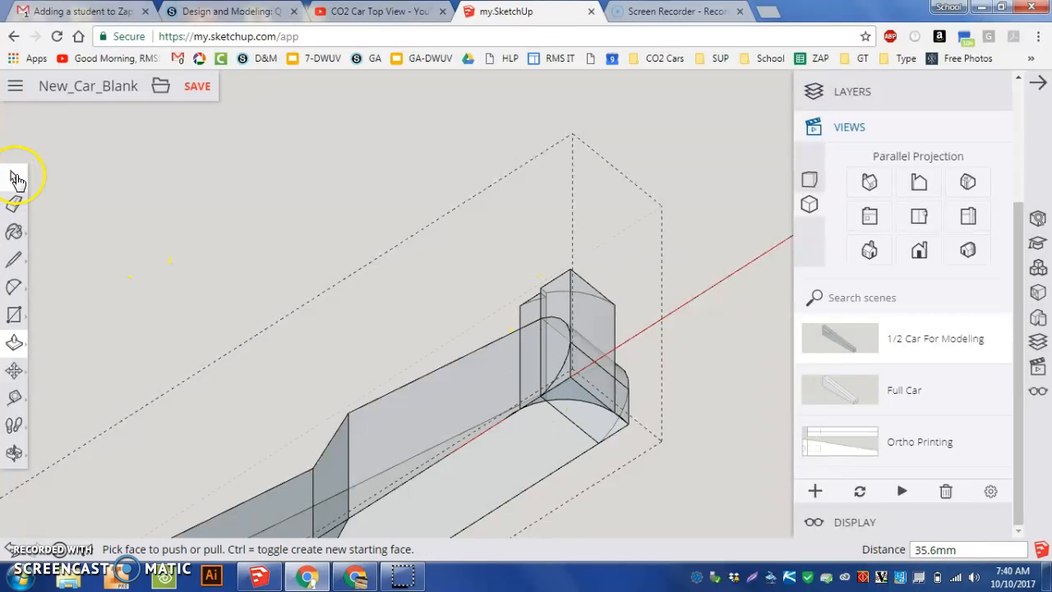
Select all the connected car geometry and intersect its faces with the model.
{"action": "left_click", "coordinate": [15, 177]}
{"action": "triple_click", "coordinate": [570, 320]}
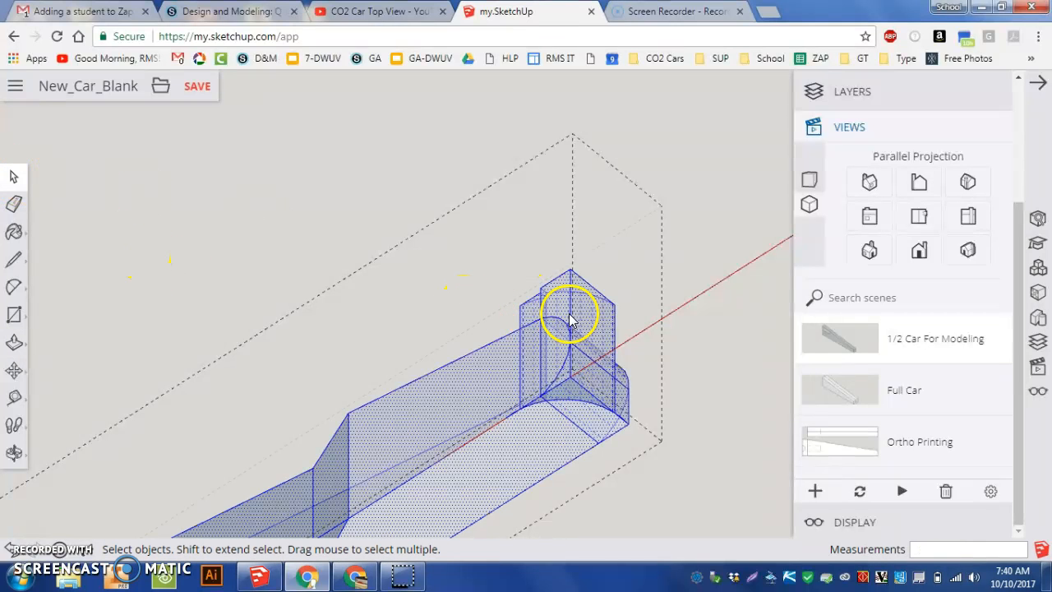
{"action": "right_click", "coordinate": [570, 320]}
{"action": "mouse_move", "coordinate": [751, 388]}
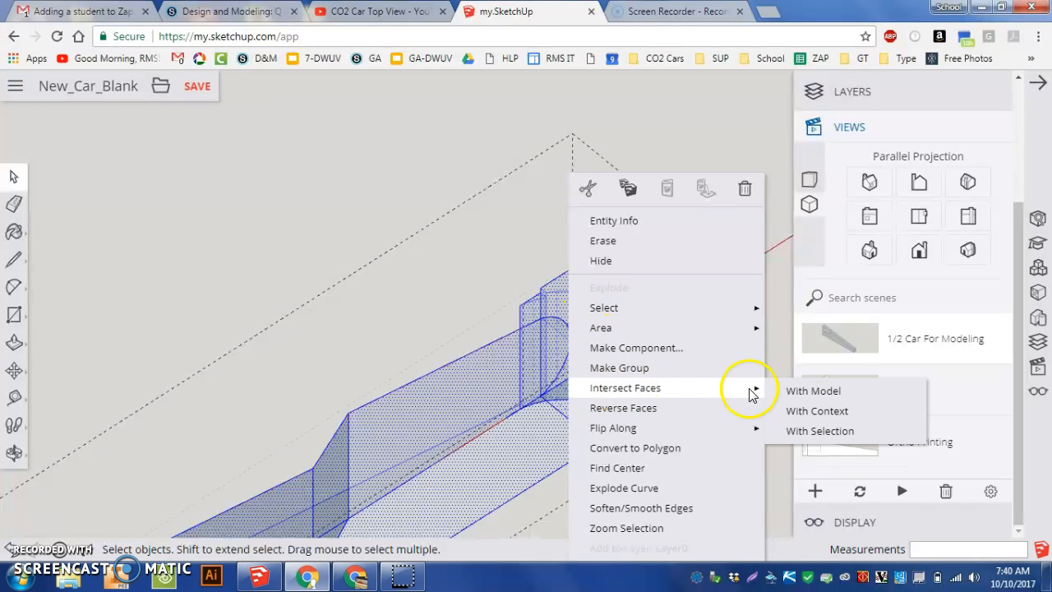
{"action": "left_click", "coordinate": [828, 390]}
Erase the extruded waste projecting past the nose and the leftover corner outside the nose curve.
{"action": "left_click", "coordinate": [24, 203]}
{"action": "mouse_move", "coordinate": [612, 309]}
{"action": "left_mouse_down"}
{"action": "mouse_move", "coordinate": [548, 282]}
{"action": "mouse_move", "coordinate": [518, 307]}
{"action": "left_mouse_up"}
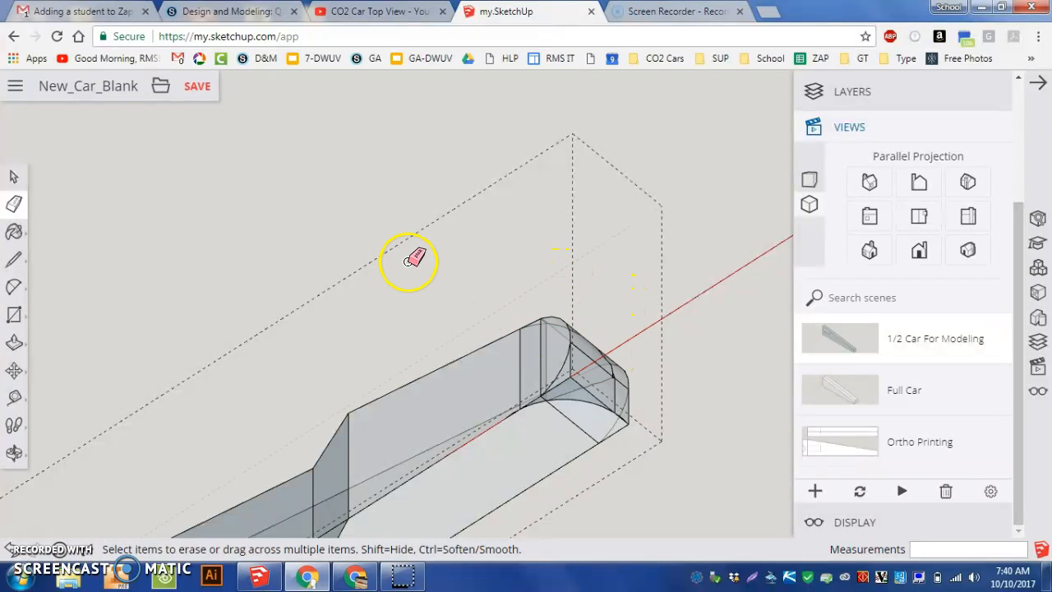
{"action": "left_click", "coordinate": [918, 251]}
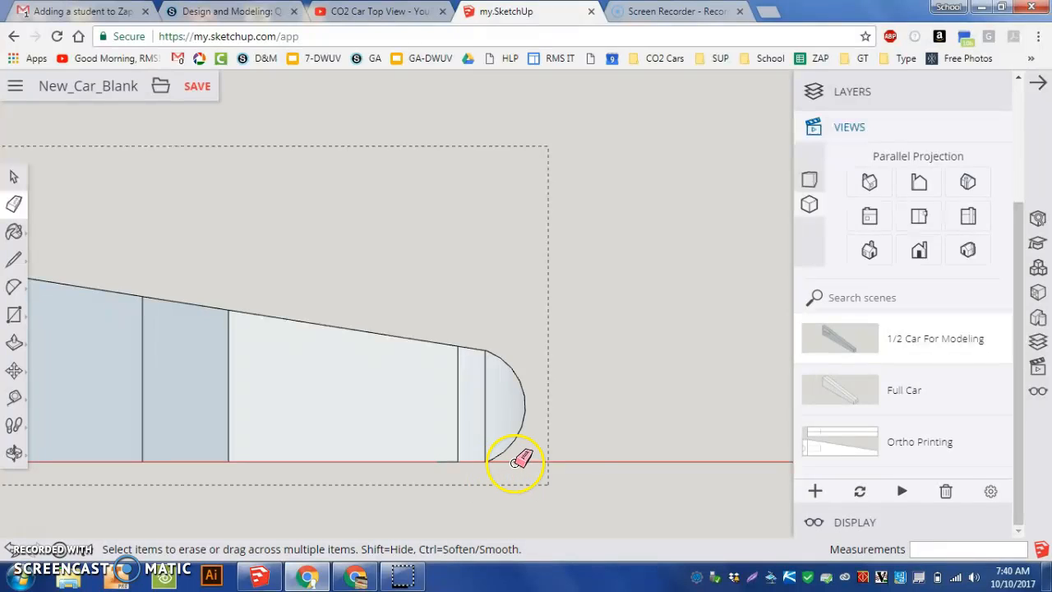
{"action": "left_click", "coordinate": [919, 215]}
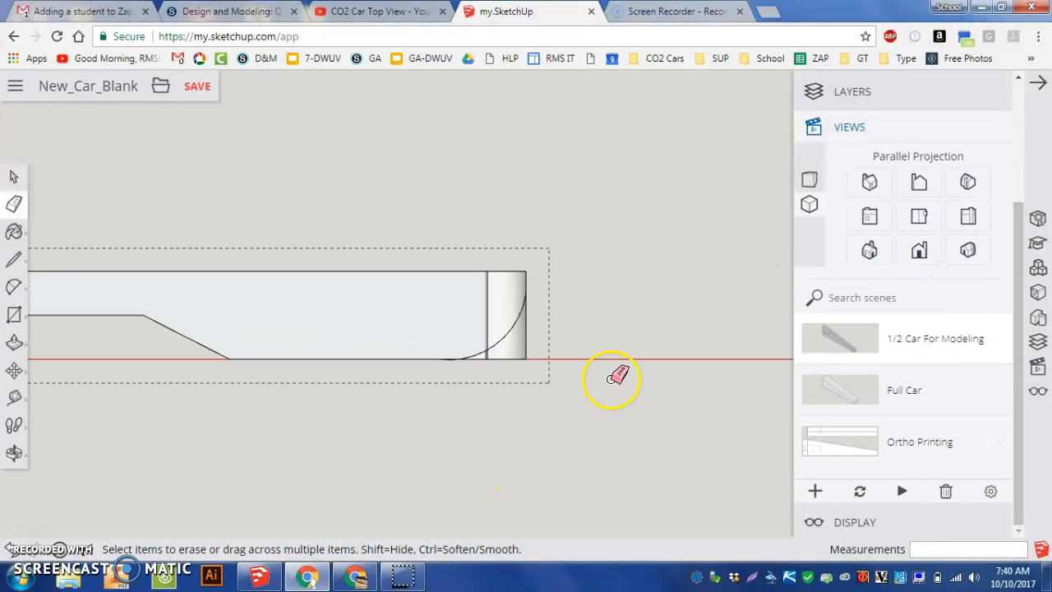
{"action": "left_click", "coordinate": [526, 354]}
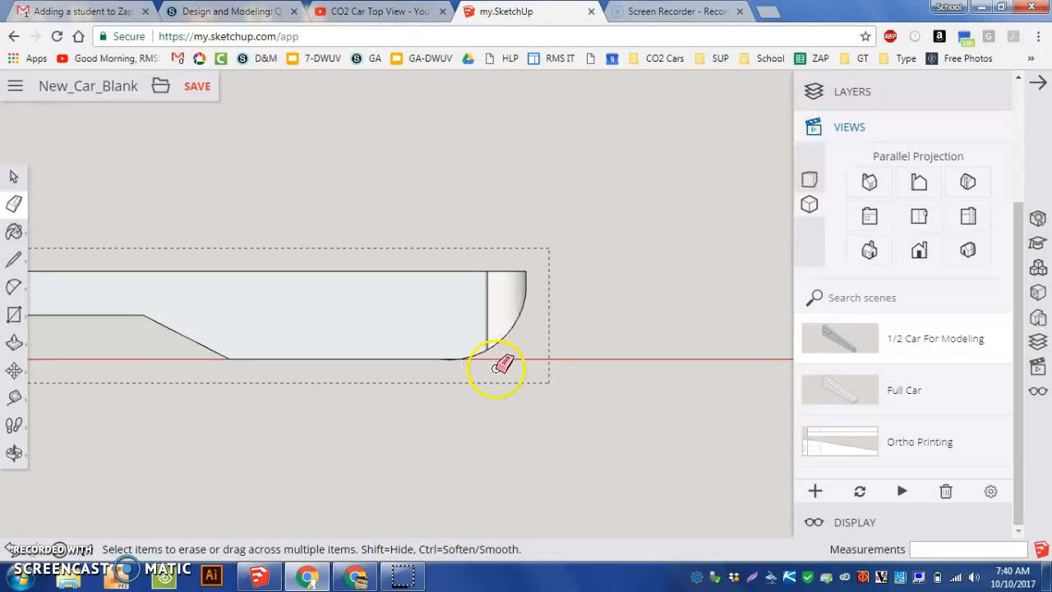
Show the Full Car scene and erase the stray vertical line on the curved side face of the nose.
{"action": "scroll", "coordinate": [28, 534], "scroll_direction": "up", "scroll_amount": 3}
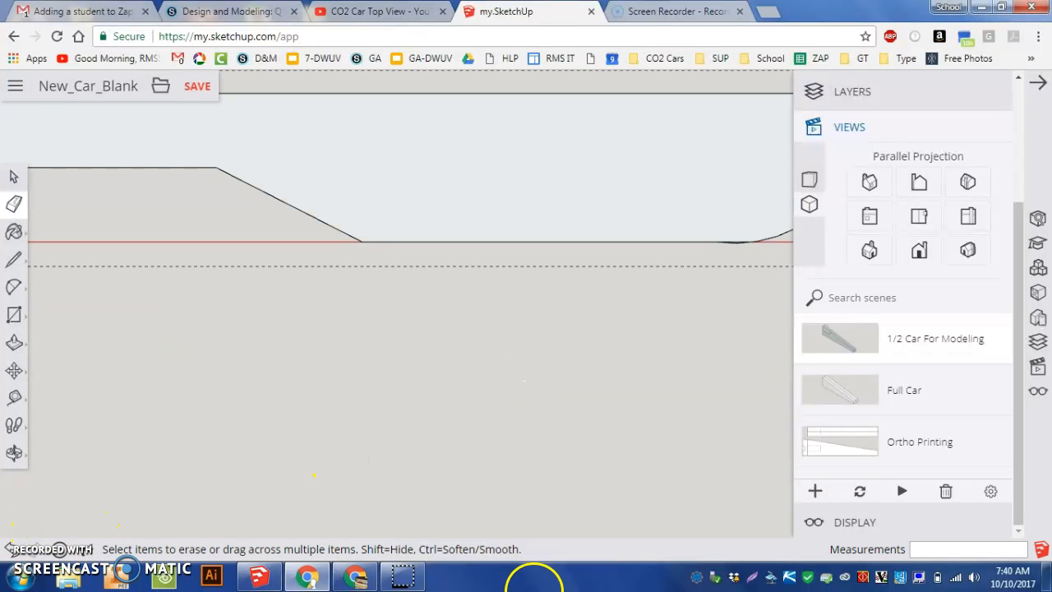
{"action": "left_click", "coordinate": [863, 388]}
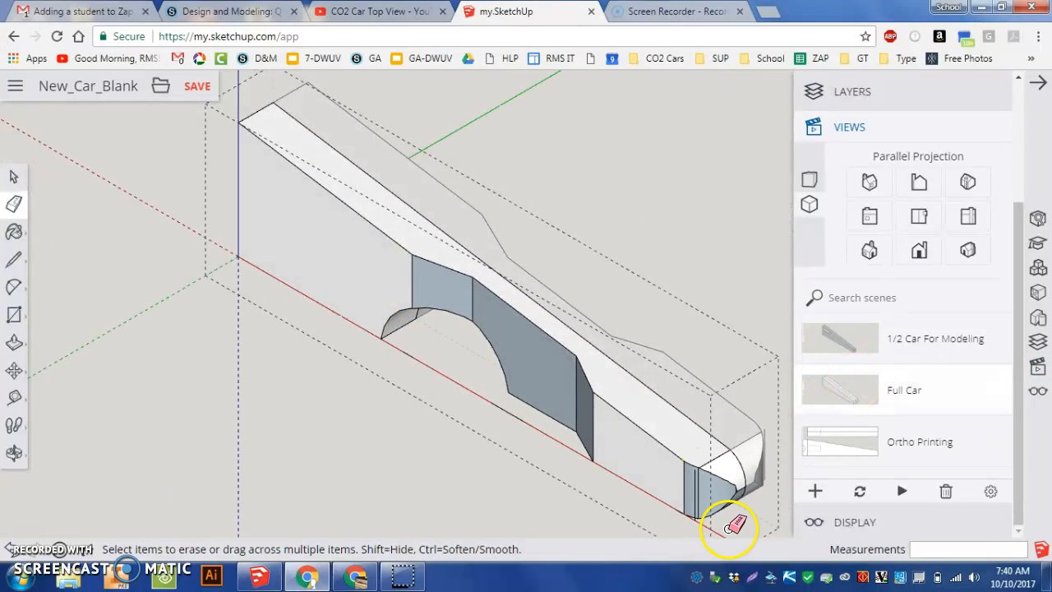
{"action": "scroll", "coordinate": [728, 525], "scroll_direction": "up", "scroll_amount": 5}
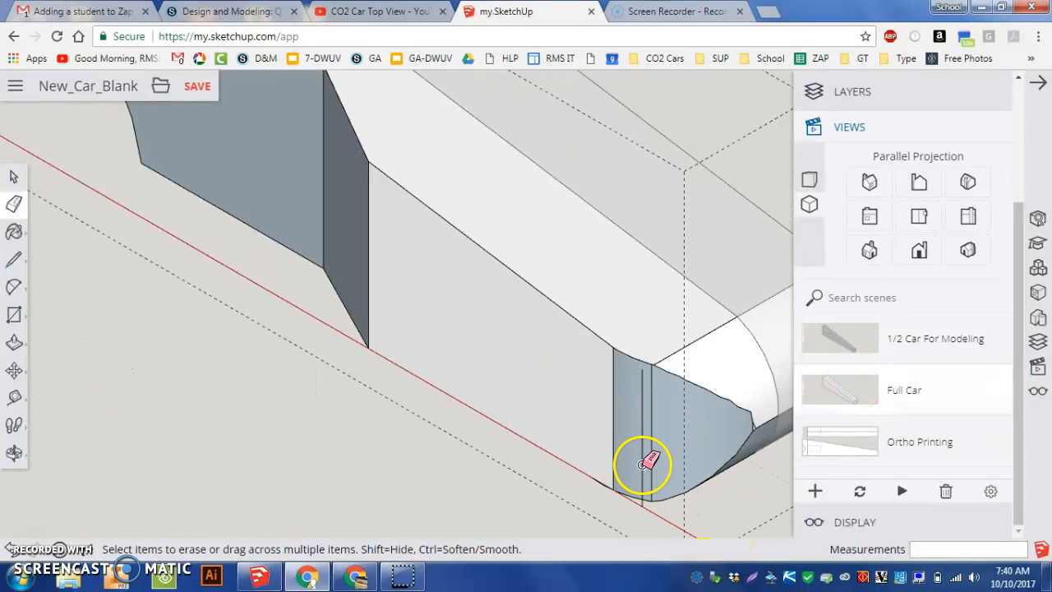
{"action": "scroll", "coordinate": [568, 424], "scroll_direction": "down", "scroll_amount": 1}
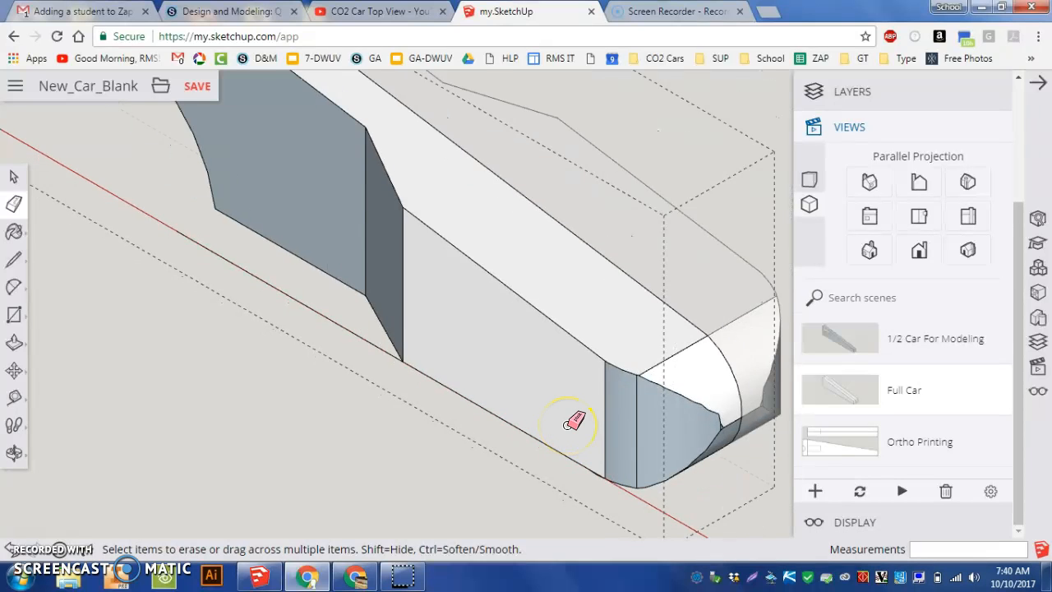
{"action": "scroll", "coordinate": [569, 423], "scroll_direction": "down", "scroll_amount": 1}
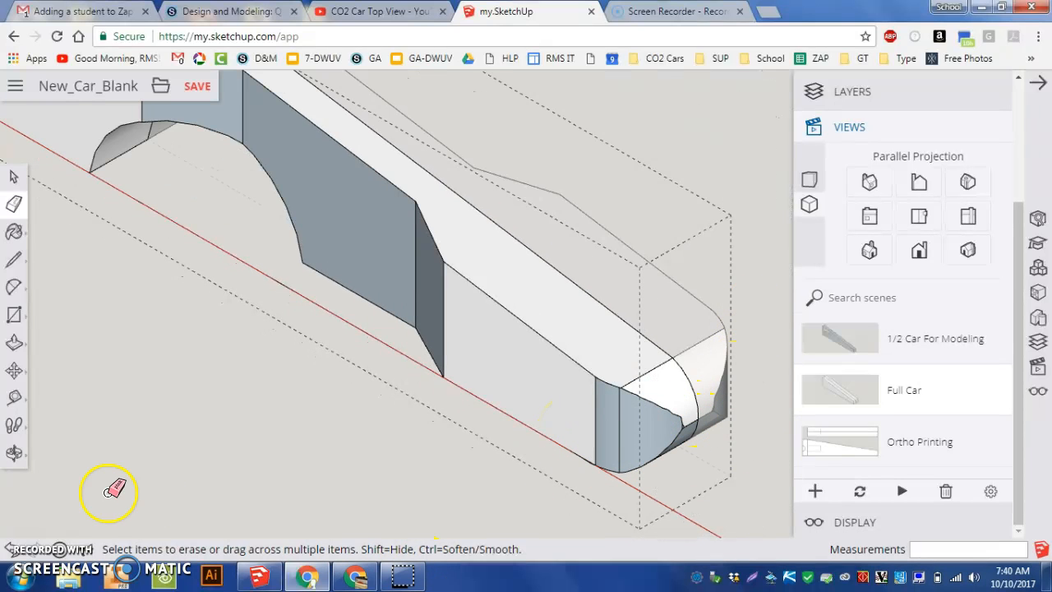